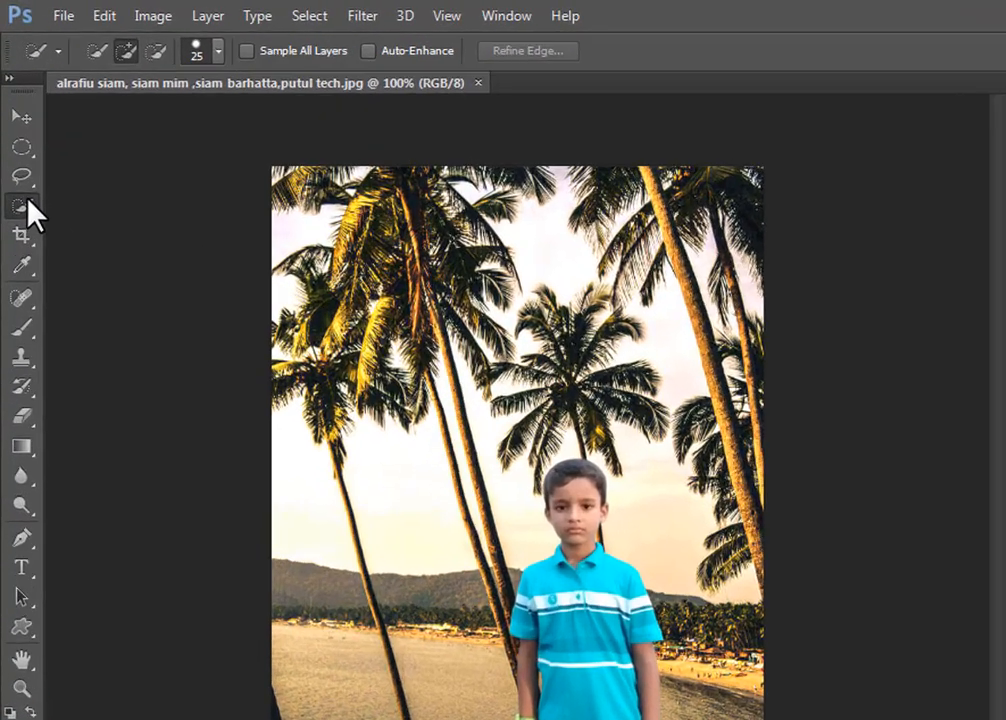
Step: Convert the locked Background into an editable layer named Layer 0
{"action": "left_click", "coordinate": [28, 202]}
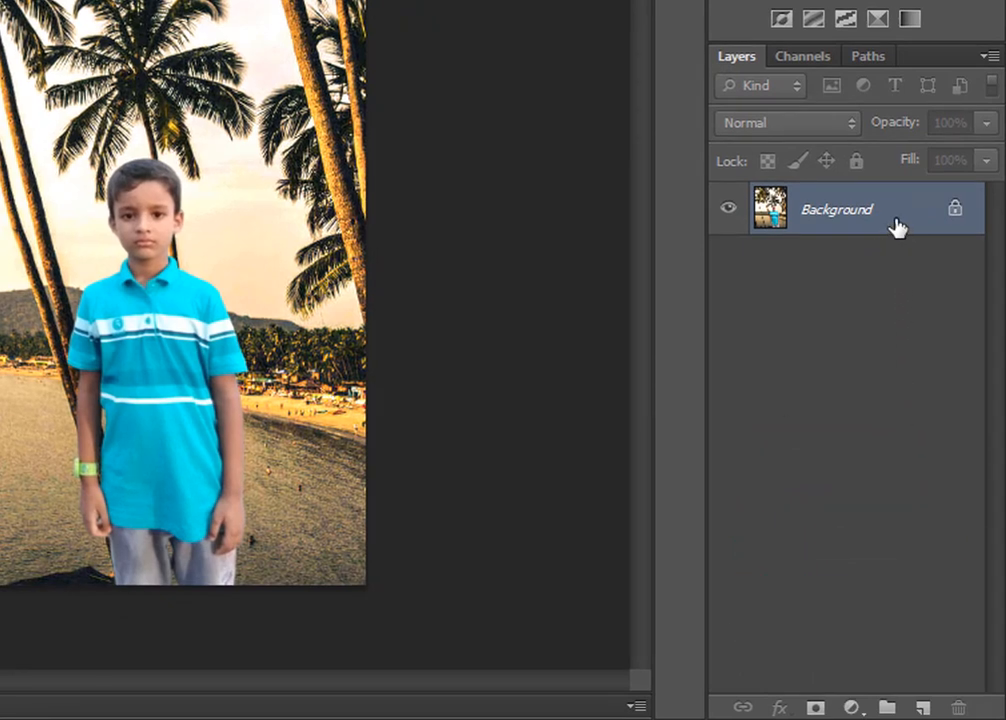
{"action": "double_click", "coordinate": [897, 228]}
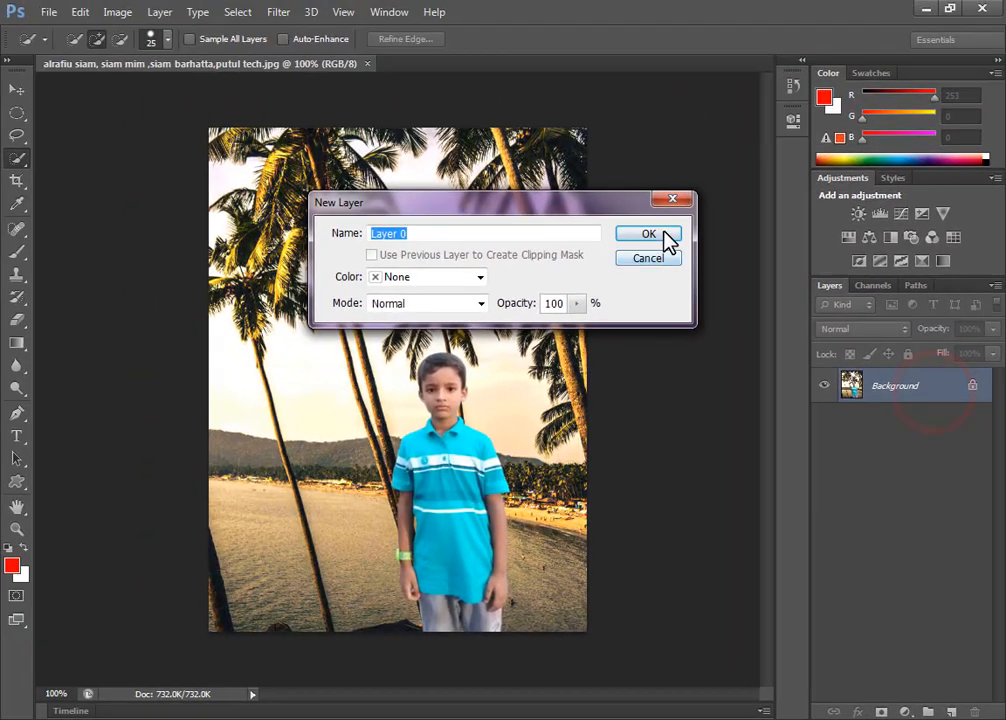
{"action": "left_click", "coordinate": [650, 234]}
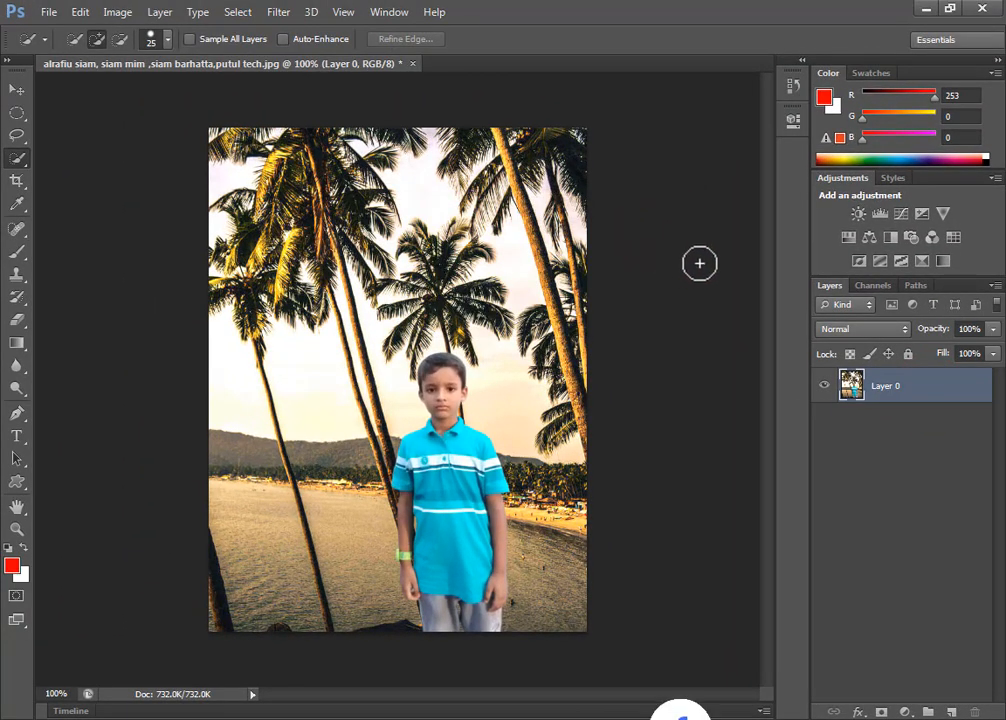
Step: Select the boy's head, shirt, trousers and both arms with the Quick Selection tool at size 25, subtracting the excess below his hand
{"action": "left_click", "coordinate": [17, 158]}
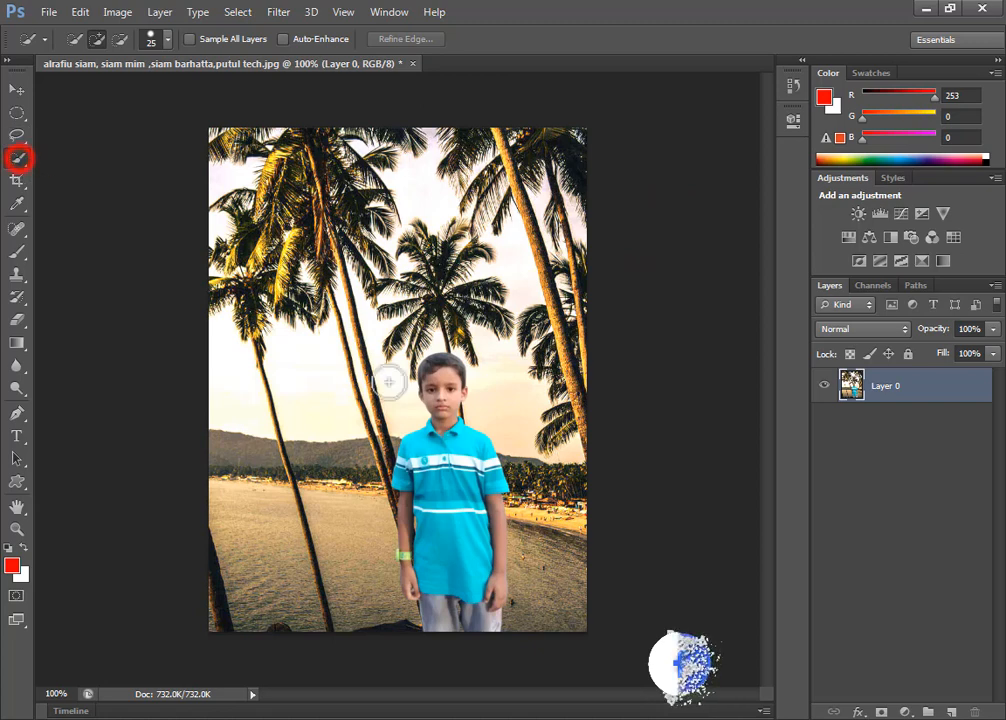
{"action": "left_click", "coordinate": [443, 425], "text": "ctrl"}
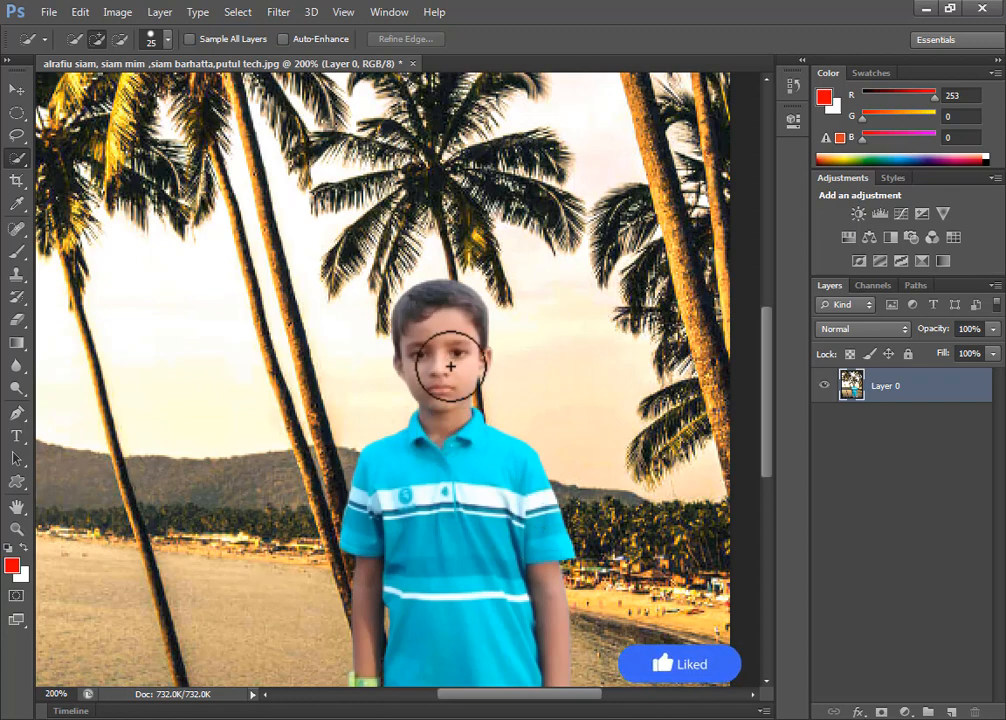
{"action": "mouse_move", "coordinate": [438, 317]}
{"action": "left_mouse_down"}
{"action": "mouse_move", "coordinate": [440, 398]}
{"action": "mouse_move", "coordinate": [467, 523]}
{"action": "mouse_move", "coordinate": [466, 599]}
{"action": "mouse_move", "coordinate": [466, 335]}
{"action": "mouse_move", "coordinate": [458, 507]}
{"action": "left_mouse_up"}
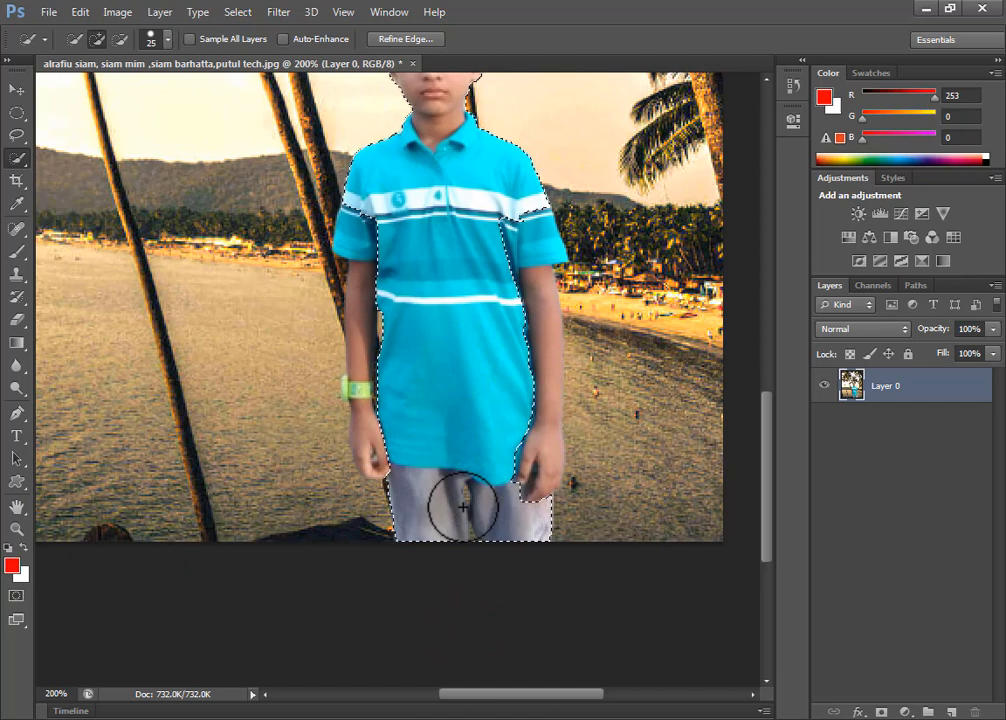
{"action": "mouse_move", "coordinate": [467, 503]}
{"action": "left_mouse_down"}
{"action": "mouse_move", "coordinate": [512, 478]}
{"action": "mouse_move", "coordinate": [530, 424]}
{"action": "left_mouse_up"}
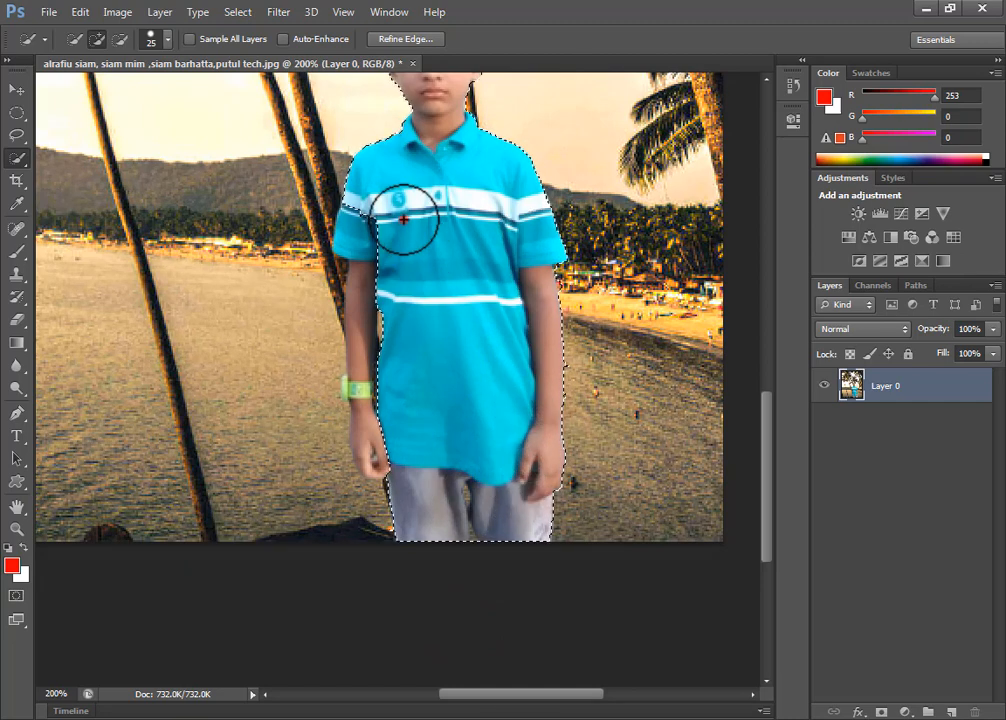
{"action": "left_click_drag", "start_coordinate": [403, 220], "coordinate": [390, 298]}
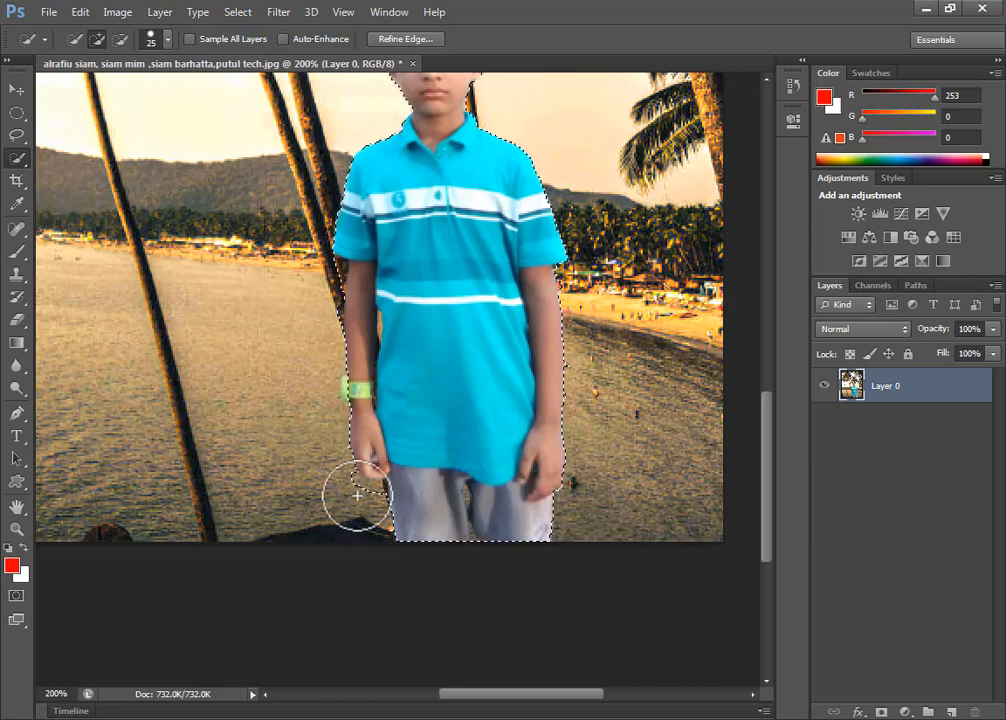
{"action": "key", "text": "alt"}
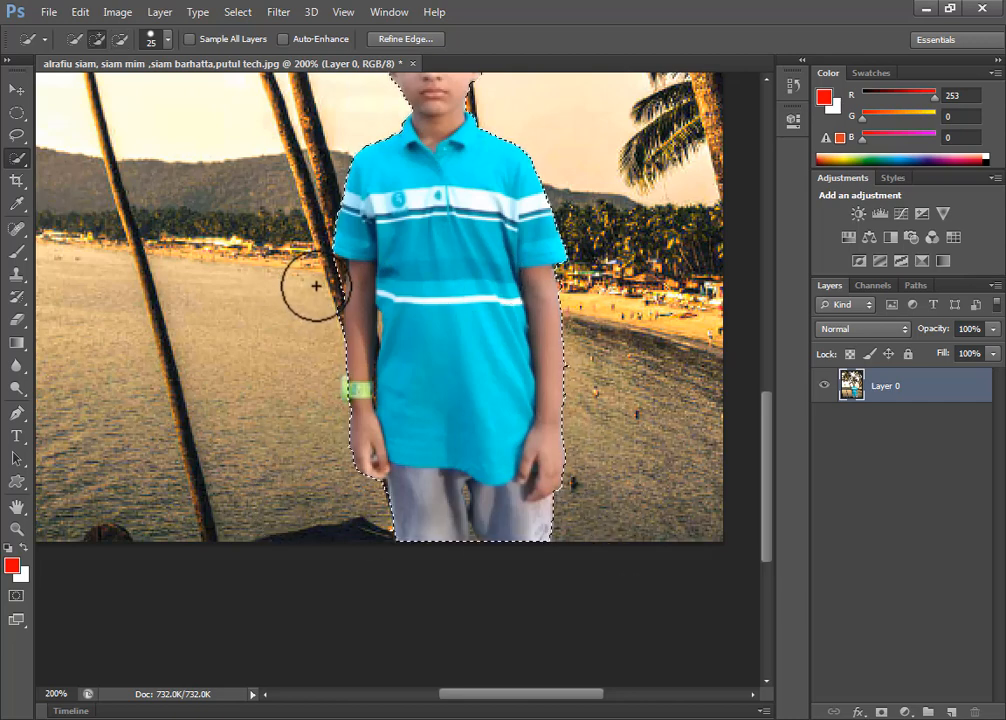
Step: Reduce the Quick Selection brush to 8 and clean up the selection around the wristband by subtracting and re-adding areas
{"action": "key", "text": "bracketleft"}
{"action": "key", "text": "bracketleft"}
{"action": "key", "text": "bracketleft"}
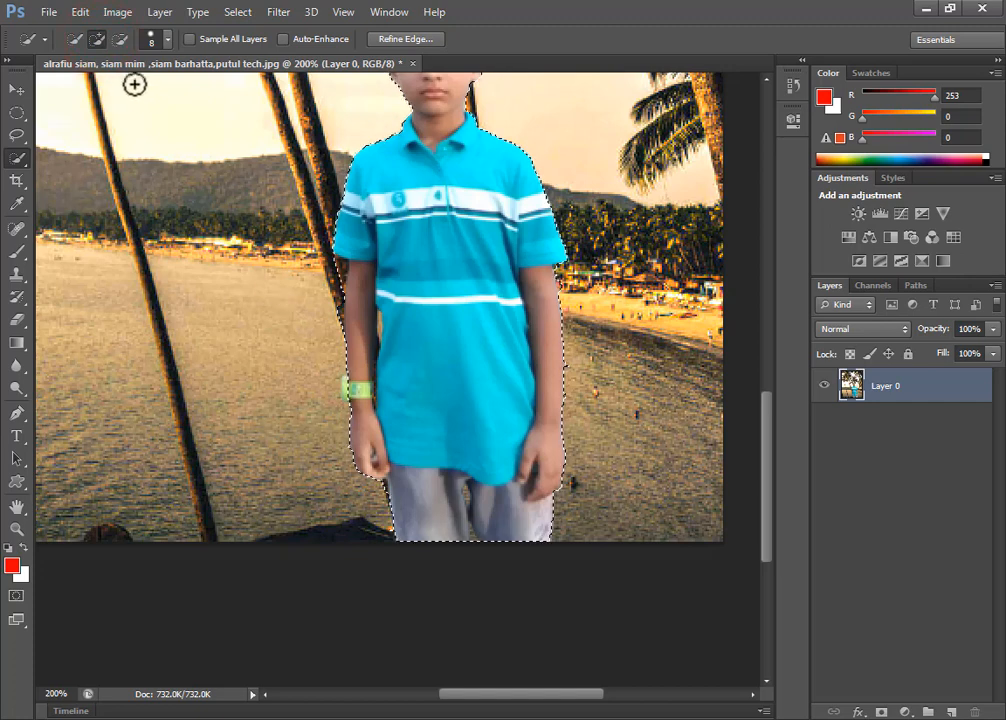
{"action": "left_click", "coordinate": [121, 39]}
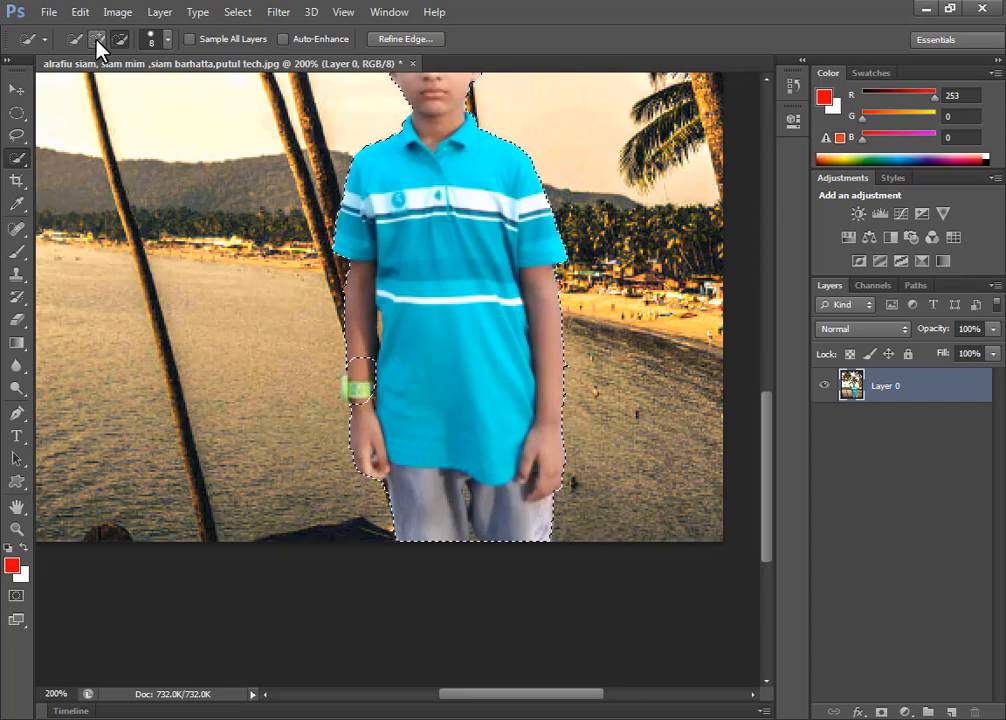
{"action": "left_click", "coordinate": [97, 39]}
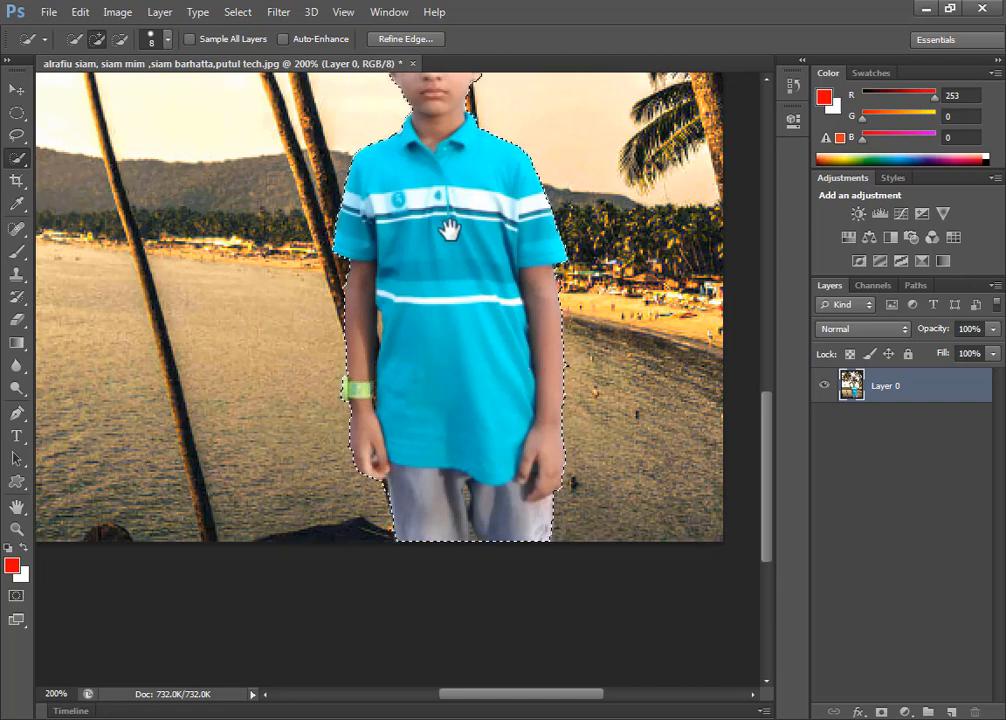
{"action": "left_click_drag", "start_coordinate": [449, 230], "coordinate": [418, 478]}
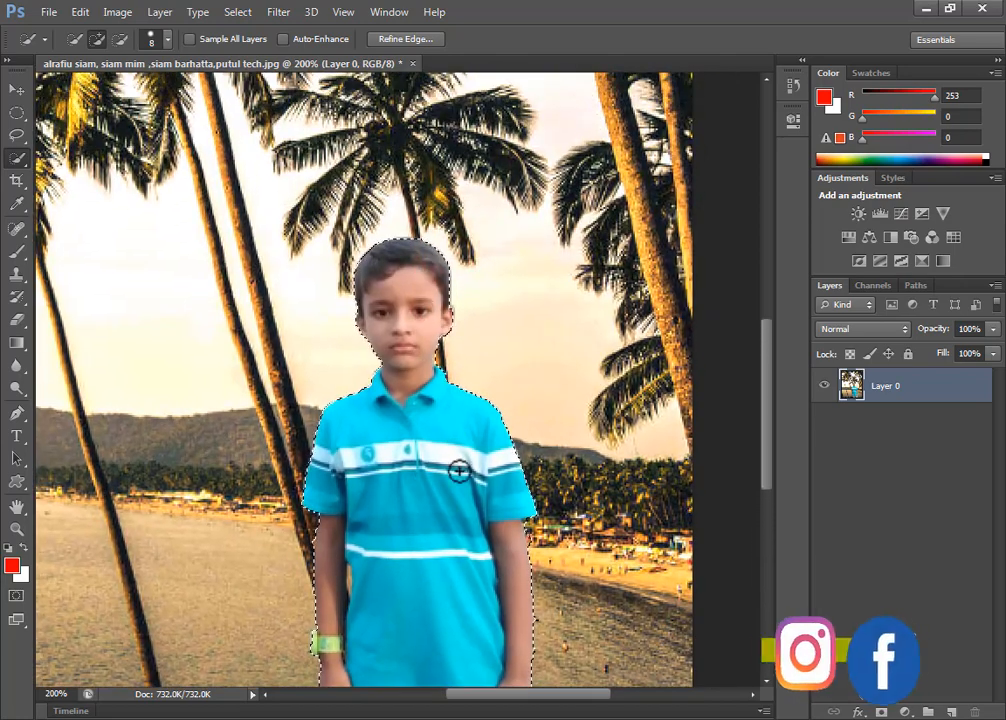
{"action": "mouse_move", "coordinate": [431, 560]}
{"action": "left_mouse_down"}
{"action": "mouse_move", "coordinate": [479, 369]}
{"action": "mouse_move", "coordinate": [502, 328]}
{"action": "left_mouse_up"}
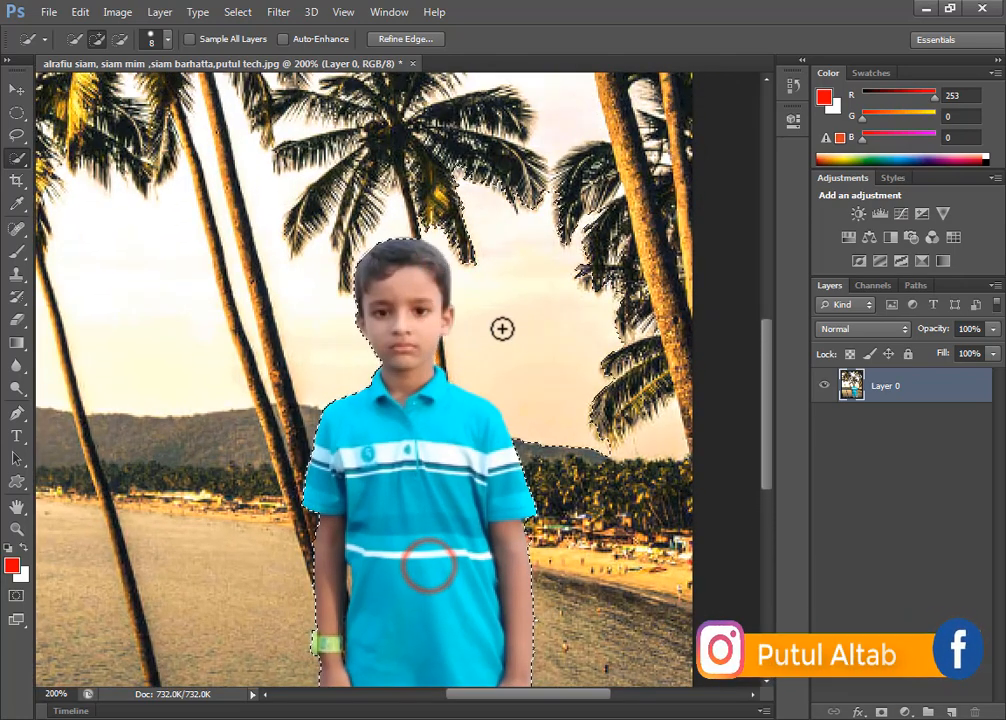
{"action": "key", "text": "ctrl+z"}
Step: Preview the boy's selection in Refine Edge using the Overlay, Marching Ants, On White, Reveal Layer and On Layers view modes
{"action": "left_click", "coordinate": [419, 473], "text": "alt"}
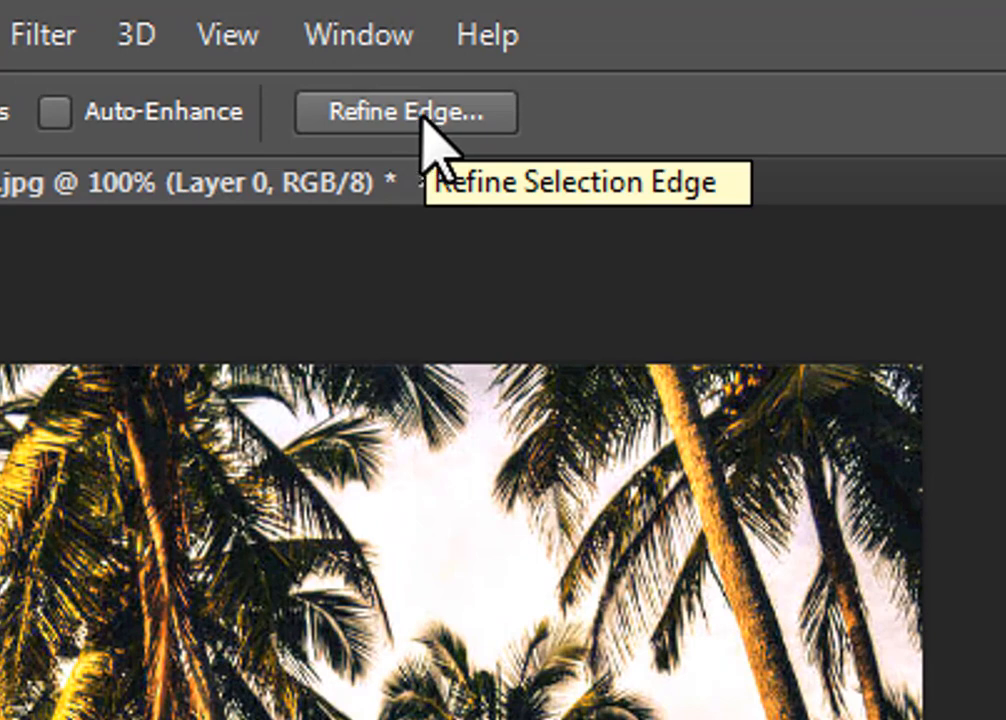
{"action": "left_click", "coordinate": [421, 115]}
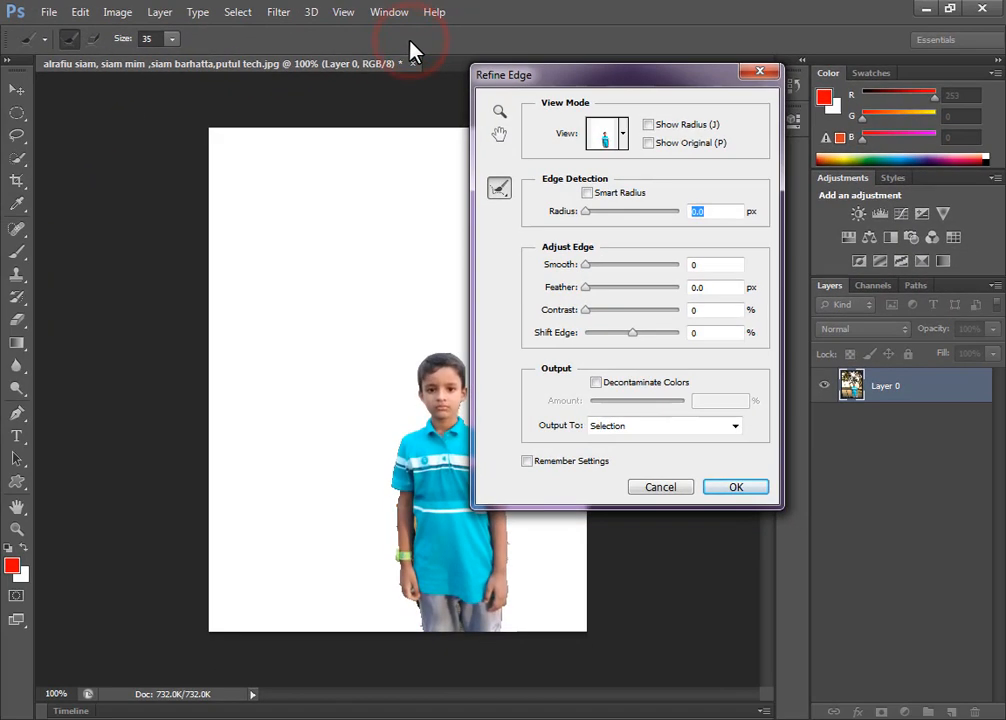
{"action": "left_click_drag", "start_coordinate": [620, 88], "coordinate": [737, 200]}
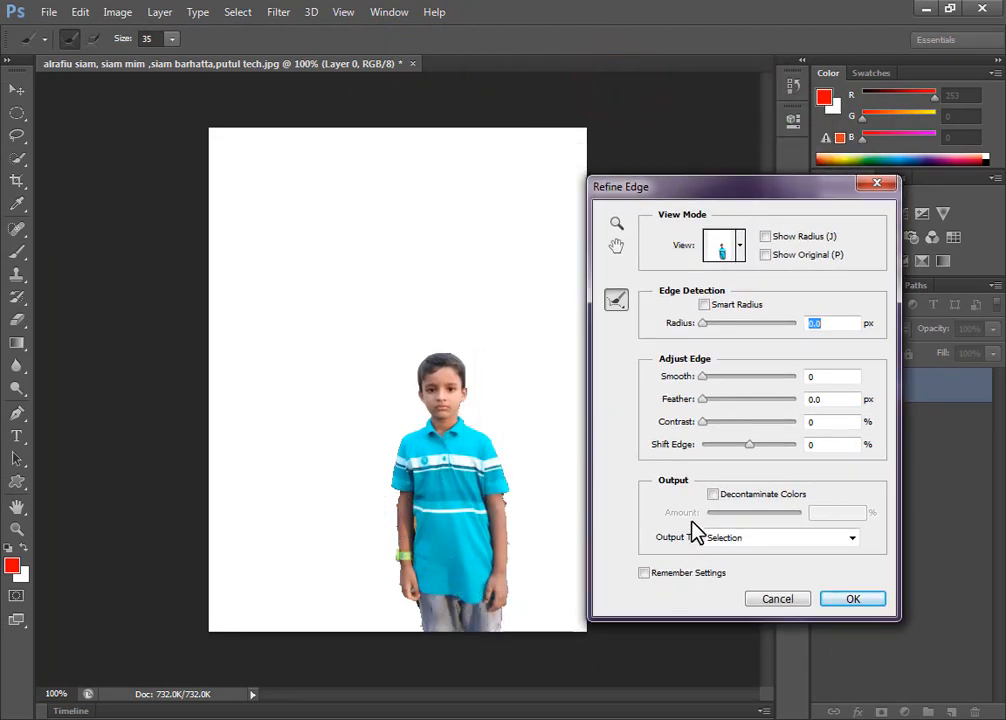
{"action": "left_click", "coordinate": [740, 245]}
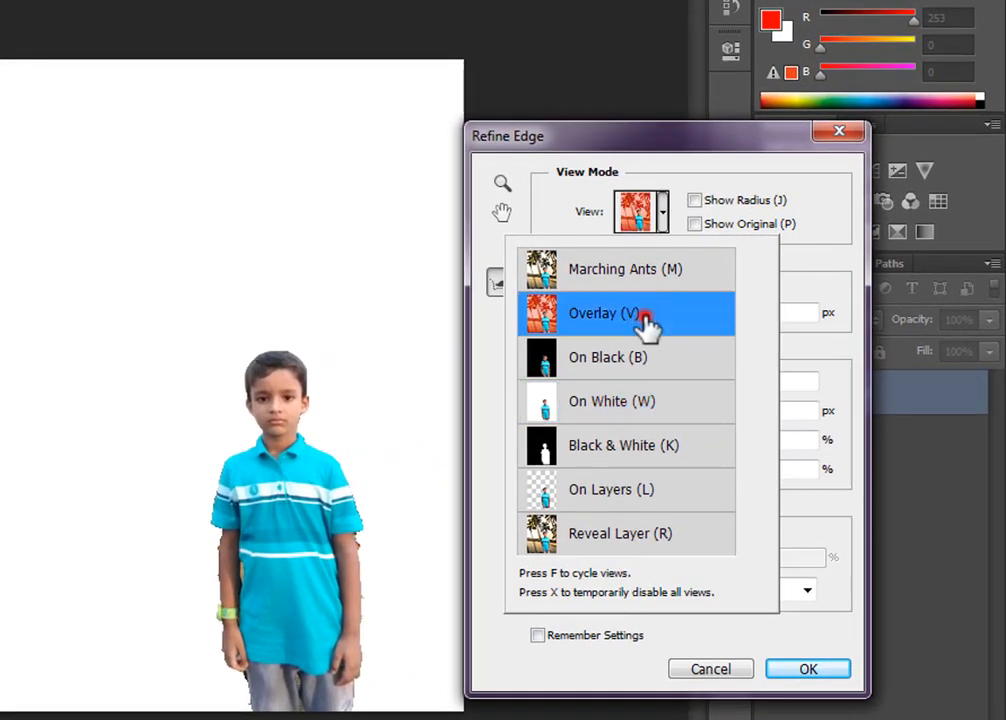
{"action": "left_click", "coordinate": [727, 330]}
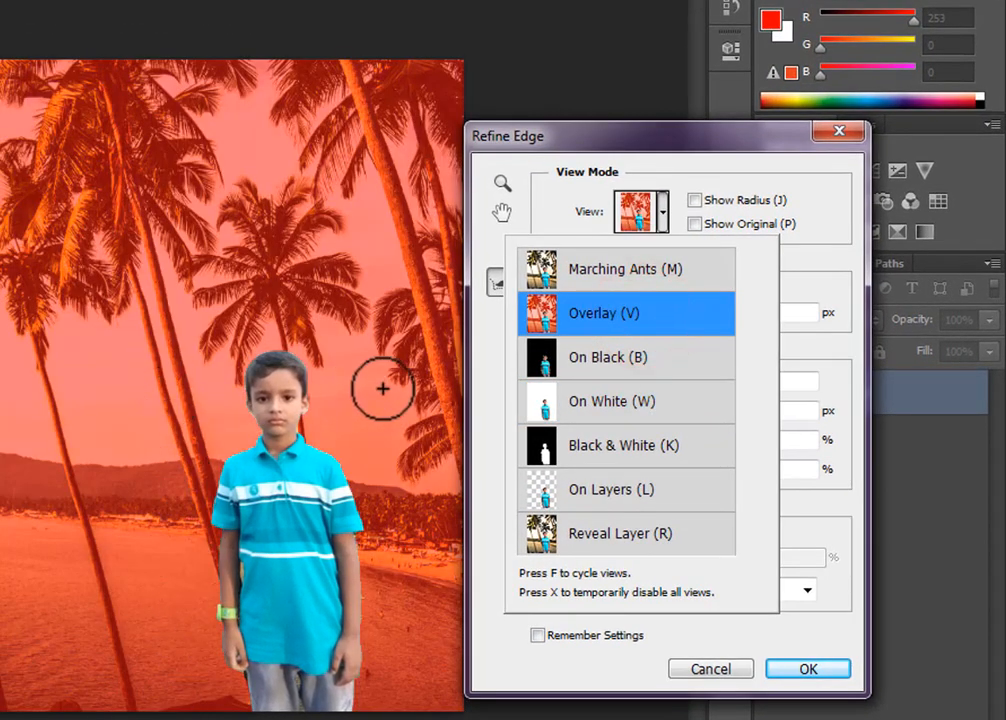
{"action": "left_click", "coordinate": [606, 269]}
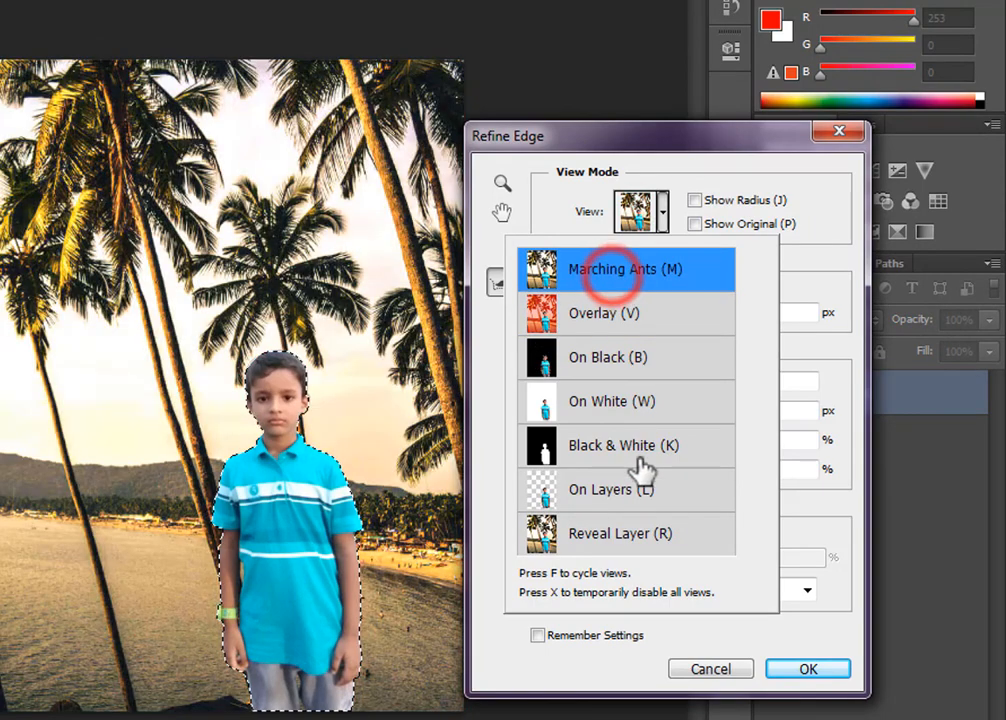
{"action": "left_click", "coordinate": [611, 318]}
{"action": "left_click", "coordinate": [642, 399]}
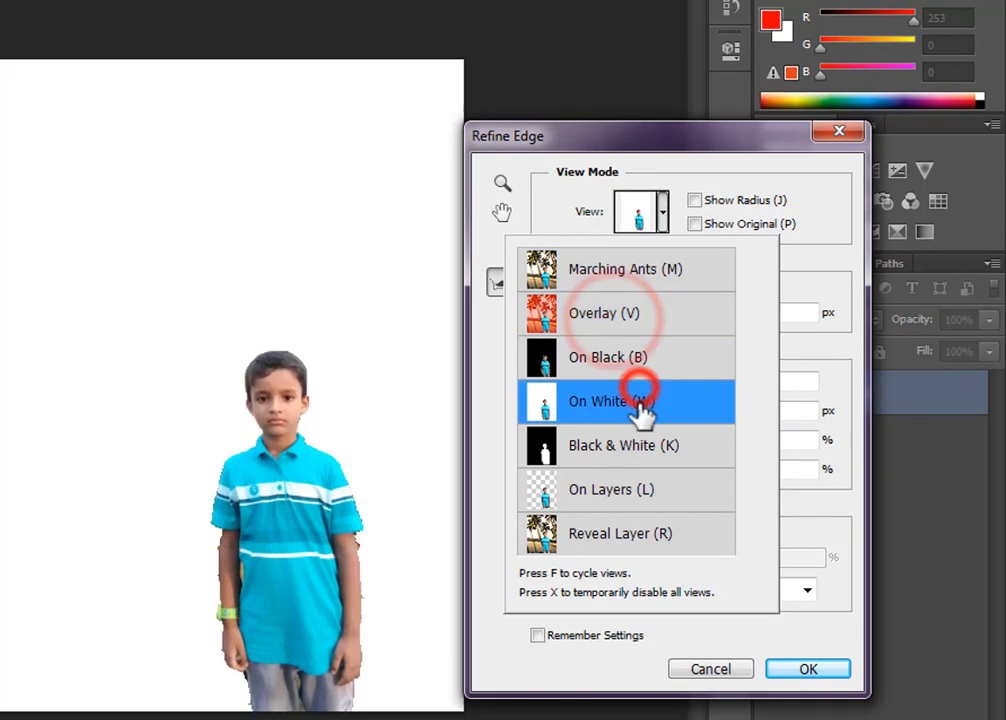
{"action": "left_click", "coordinate": [609, 532]}
{"action": "left_click", "coordinate": [604, 494]}
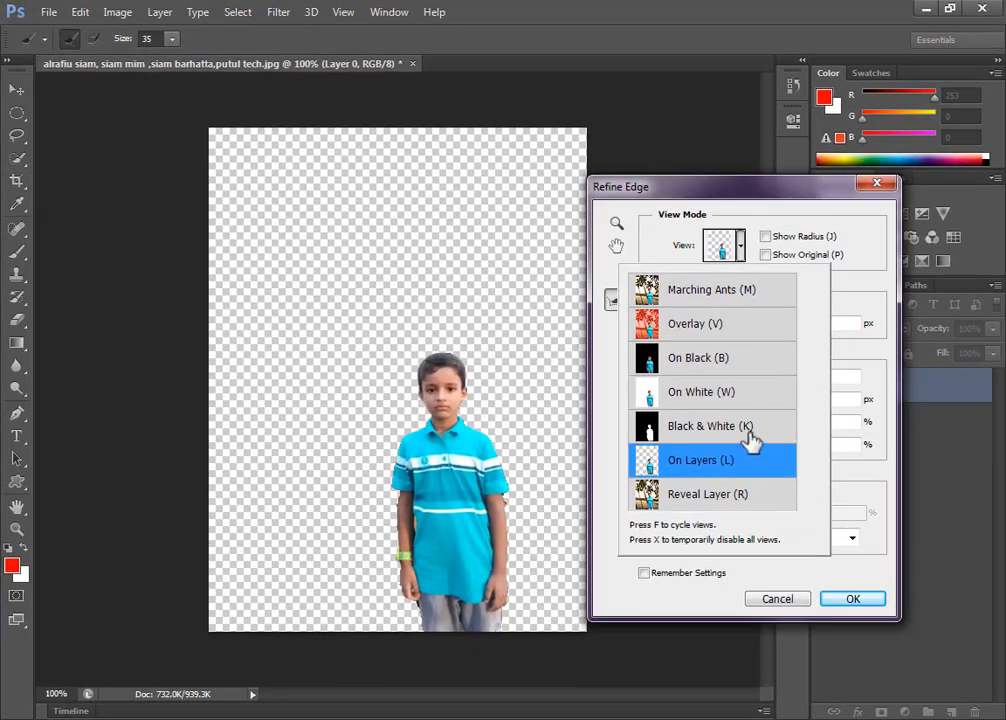
{"action": "left_click", "coordinate": [703, 323]}
{"action": "left_click", "coordinate": [711, 290]}
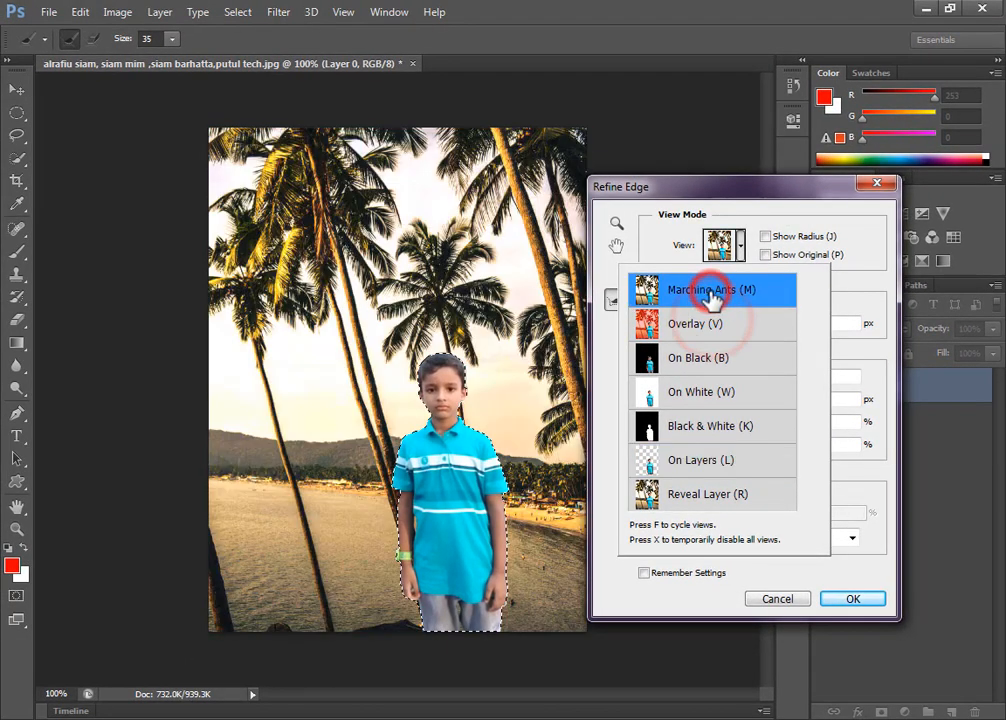
{"action": "left_click", "coordinate": [876, 185]}
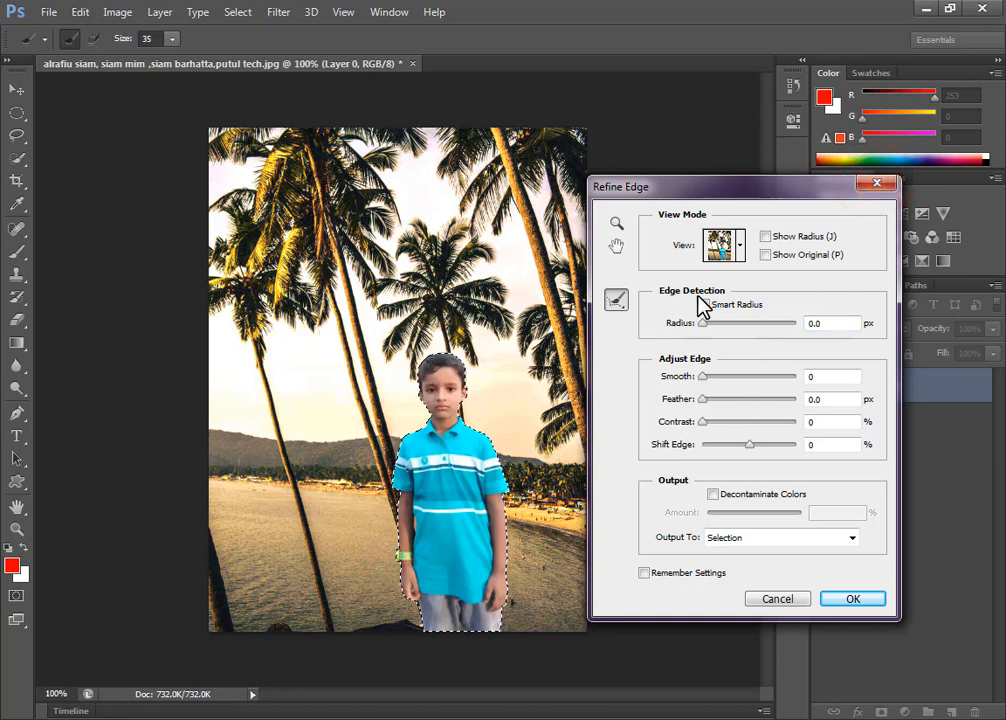
{"action": "left_click_drag", "start_coordinate": [703, 323], "coordinate": [723, 327]}
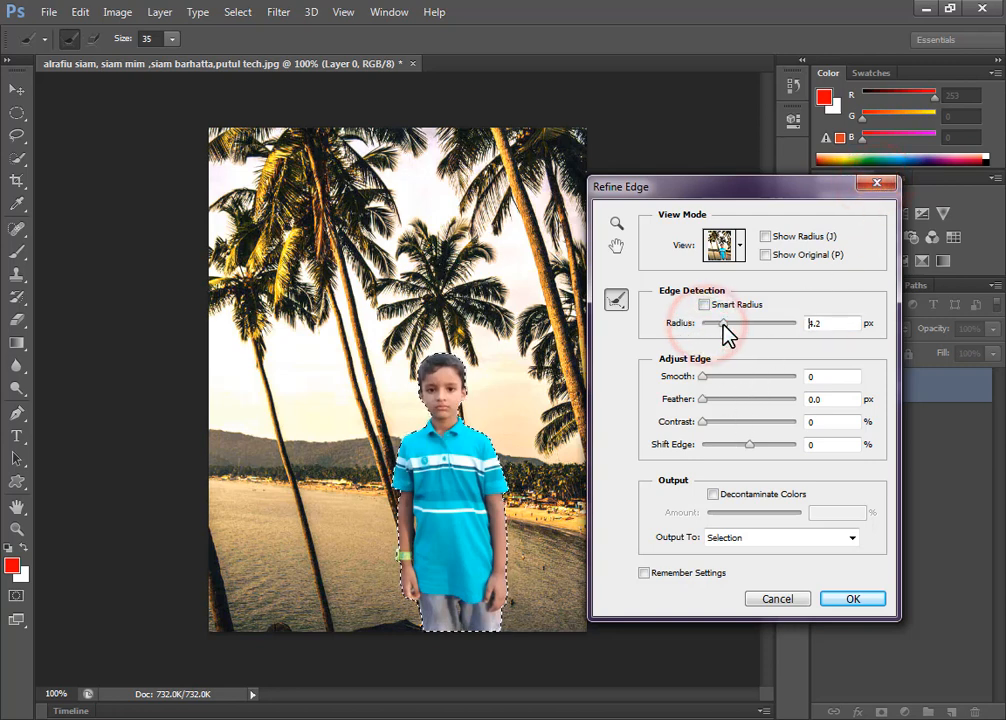
{"action": "left_click", "coordinate": [876, 185]}
Step: Apply Refine Edge to the selection with the On White view, outputting it to a New Layer with Layer Mask
{"action": "left_click", "coordinate": [402, 37]}
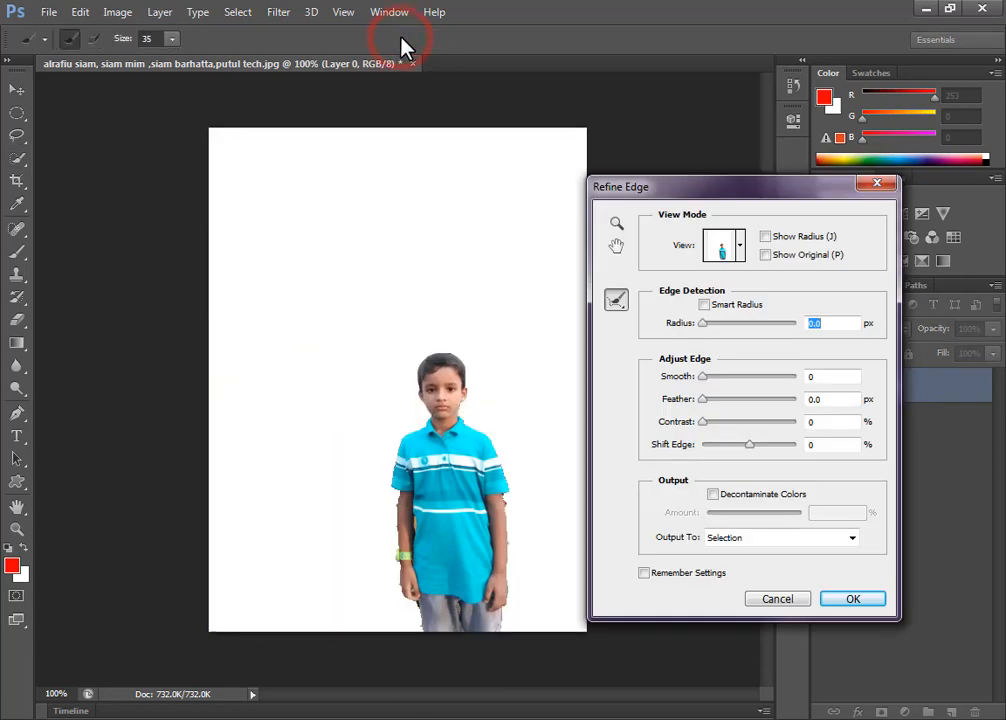
{"action": "left_click", "coordinate": [741, 245]}
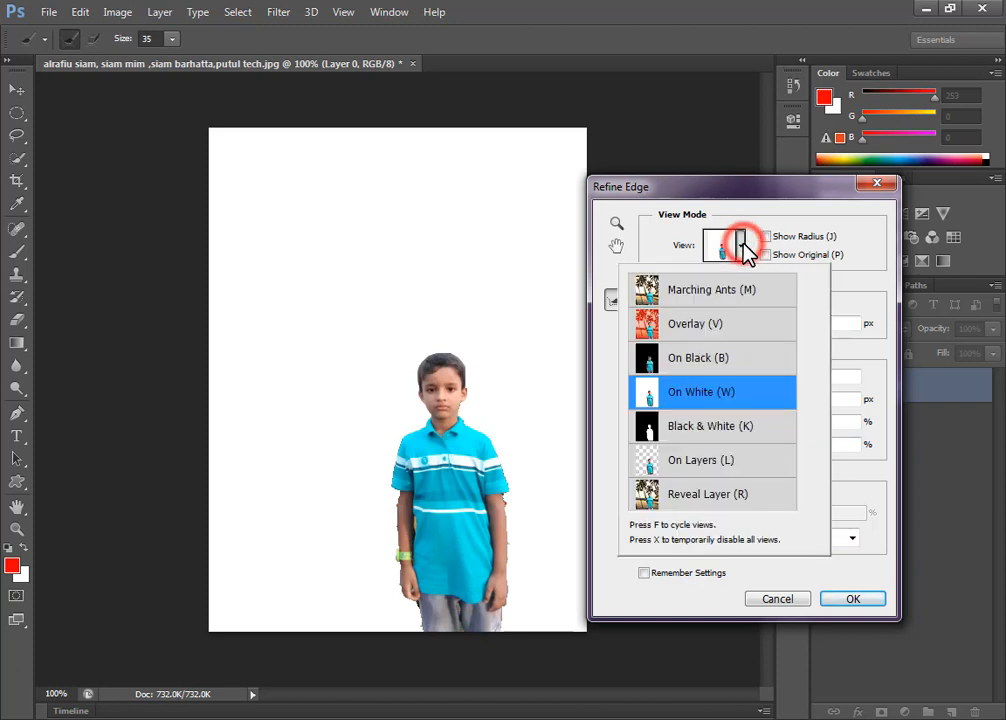
{"action": "left_click", "coordinate": [692, 393]}
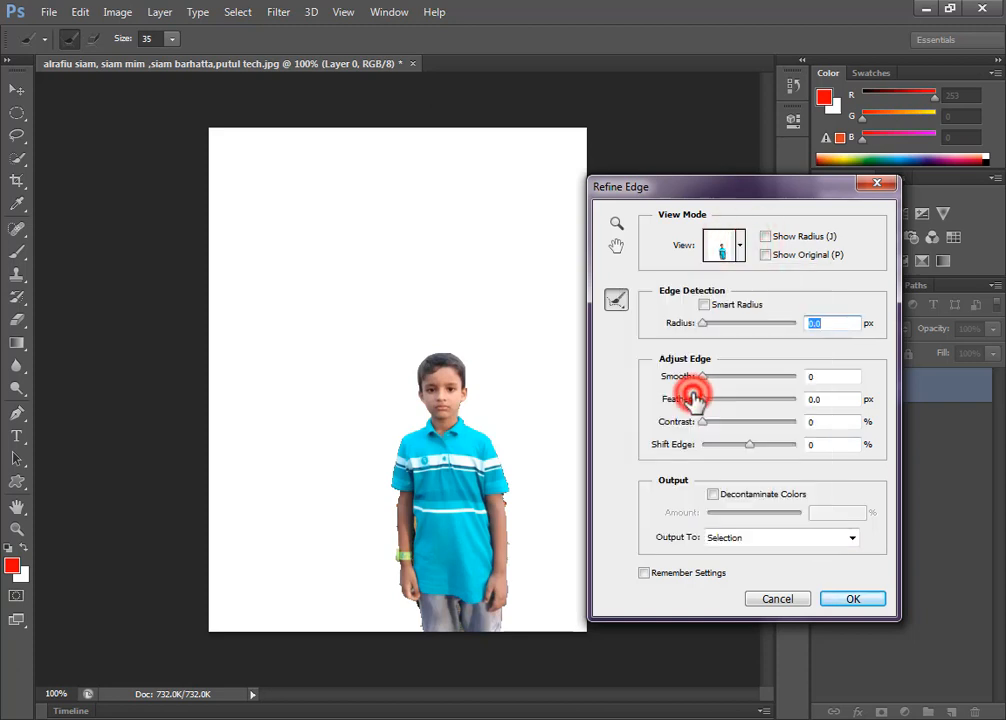
{"action": "left_click", "coordinate": [769, 540]}
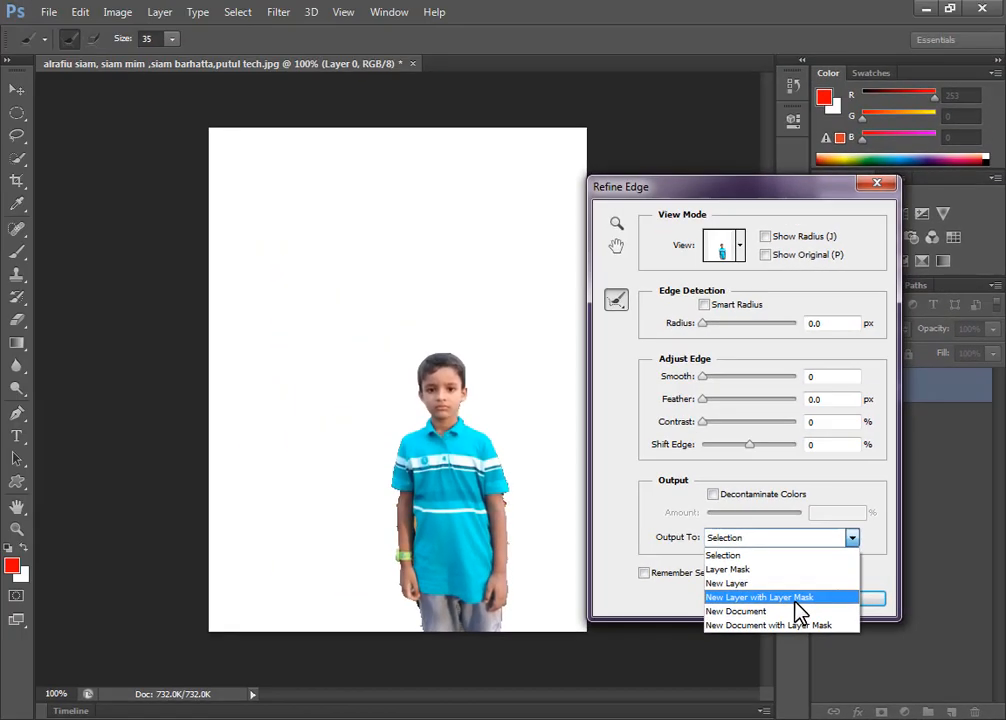
{"action": "left_click", "coordinate": [799, 599]}
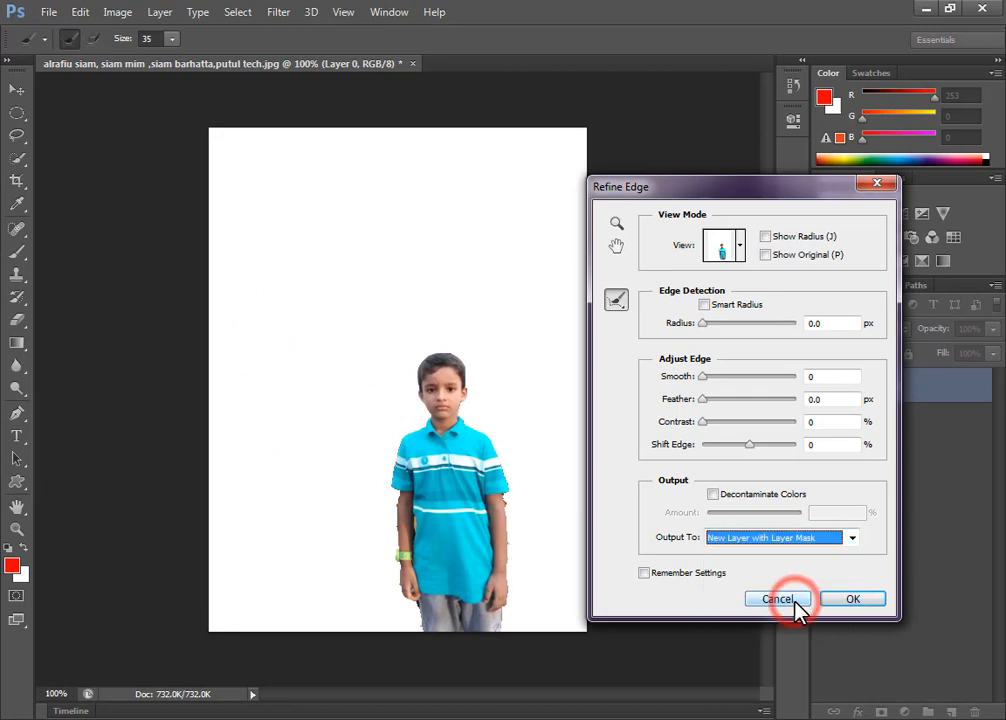
{"action": "left_click", "coordinate": [856, 605]}
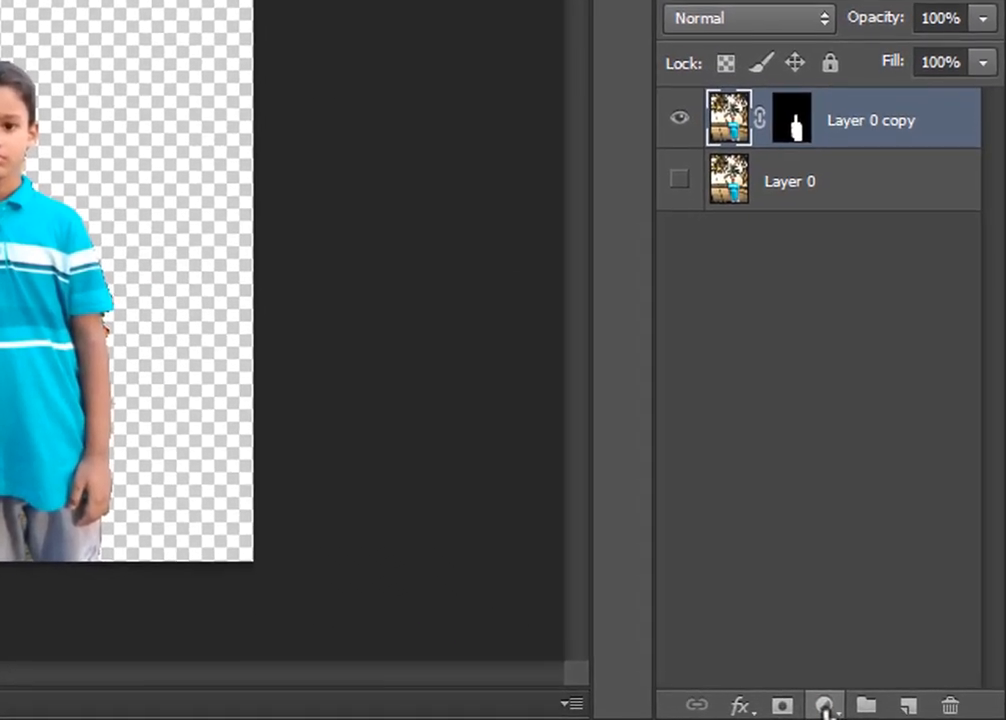
Step: Add a Solid Color fill layer, try several hues, settle on light blue #68cddf, and place the layer directly below the boy's cut-out layer
{"action": "left_click", "coordinate": [905, 712]}
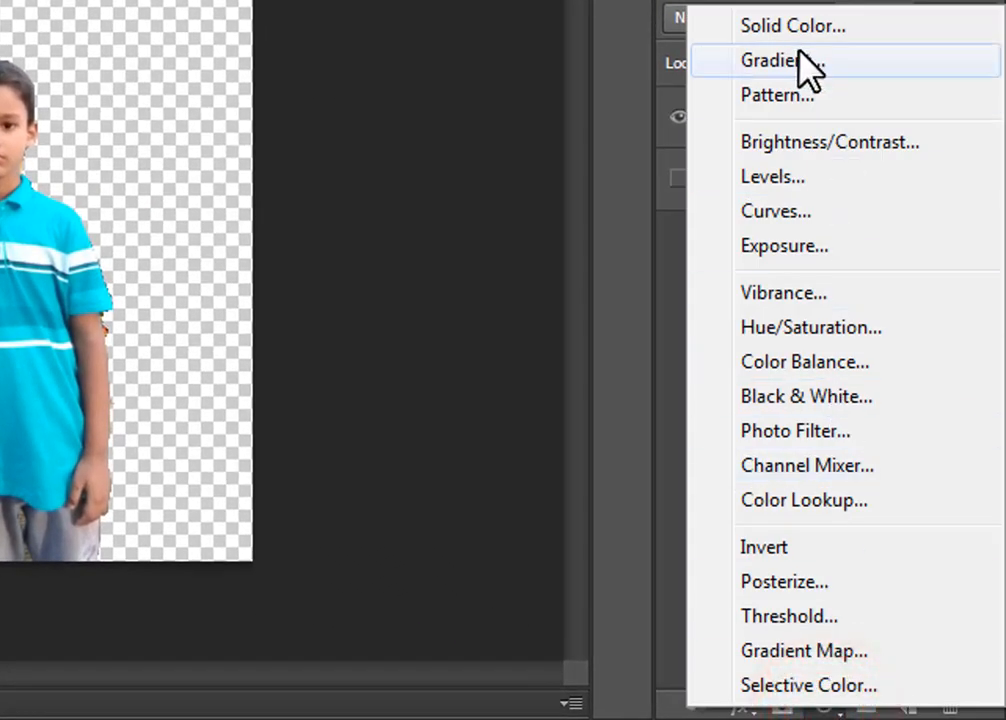
{"action": "left_click", "coordinate": [808, 26]}
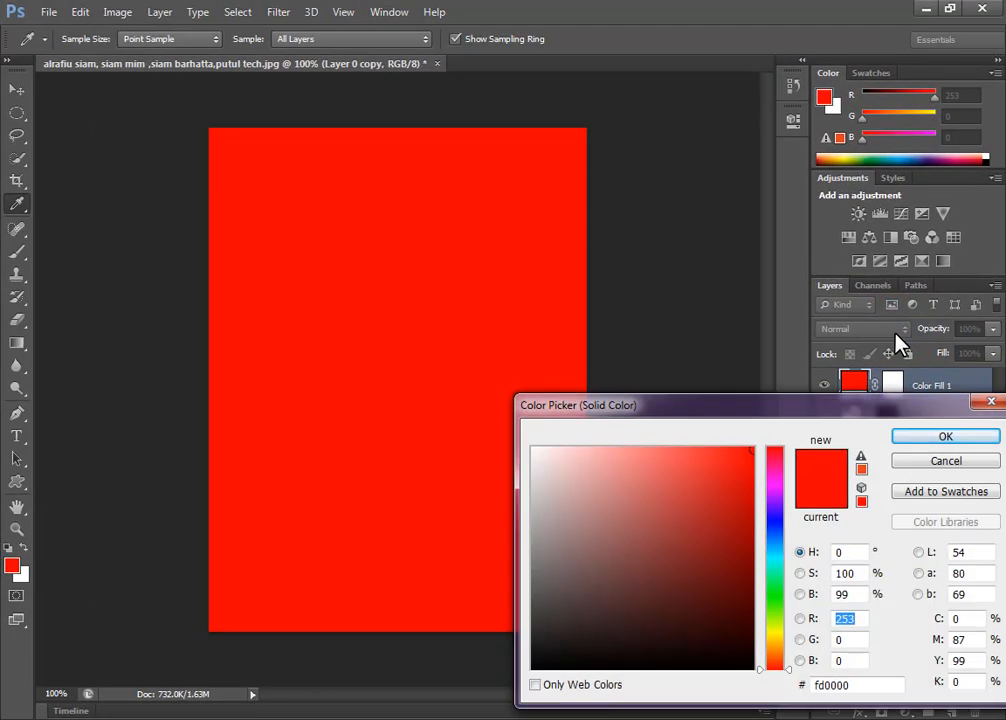
{"action": "left_click", "coordinate": [698, 606]}
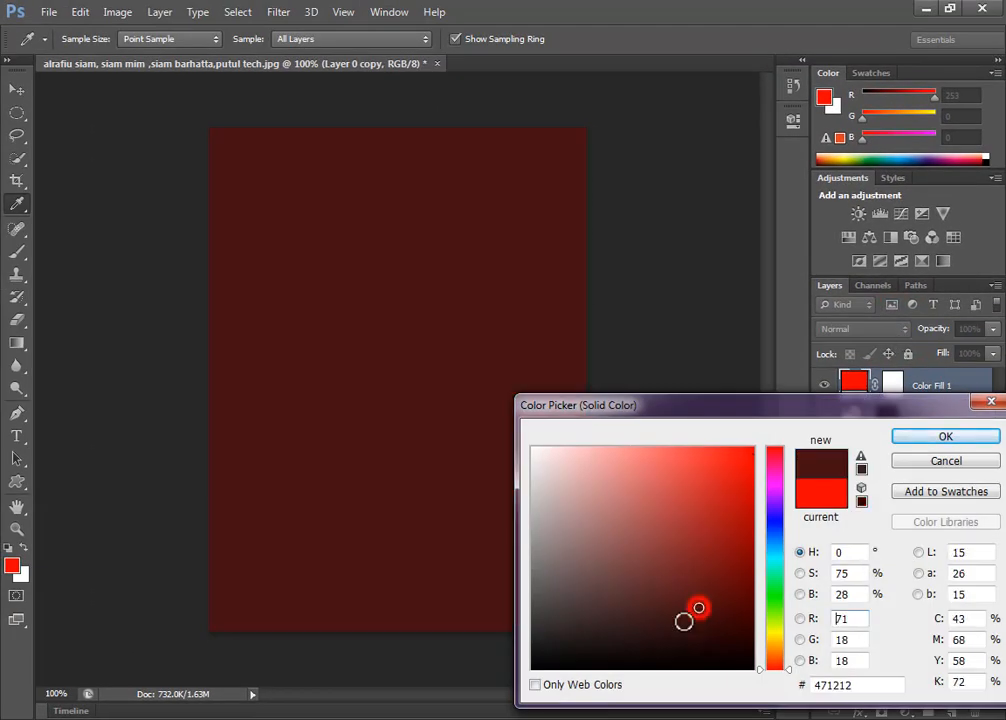
{"action": "left_click", "coordinate": [588, 631]}
{"action": "left_click", "coordinate": [565, 559]}
{"action": "left_click", "coordinate": [625, 509]}
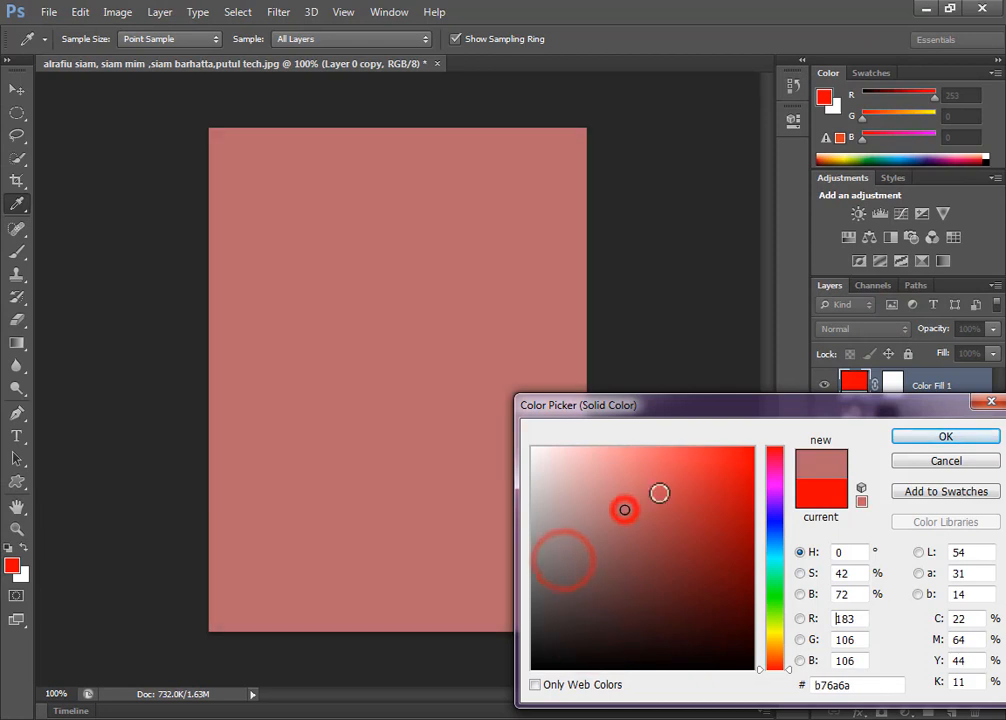
{"action": "left_click", "coordinate": [680, 475]}
{"action": "left_click", "coordinate": [766, 491]}
{"action": "left_click", "coordinate": [742, 567]}
{"action": "left_click", "coordinate": [724, 611]}
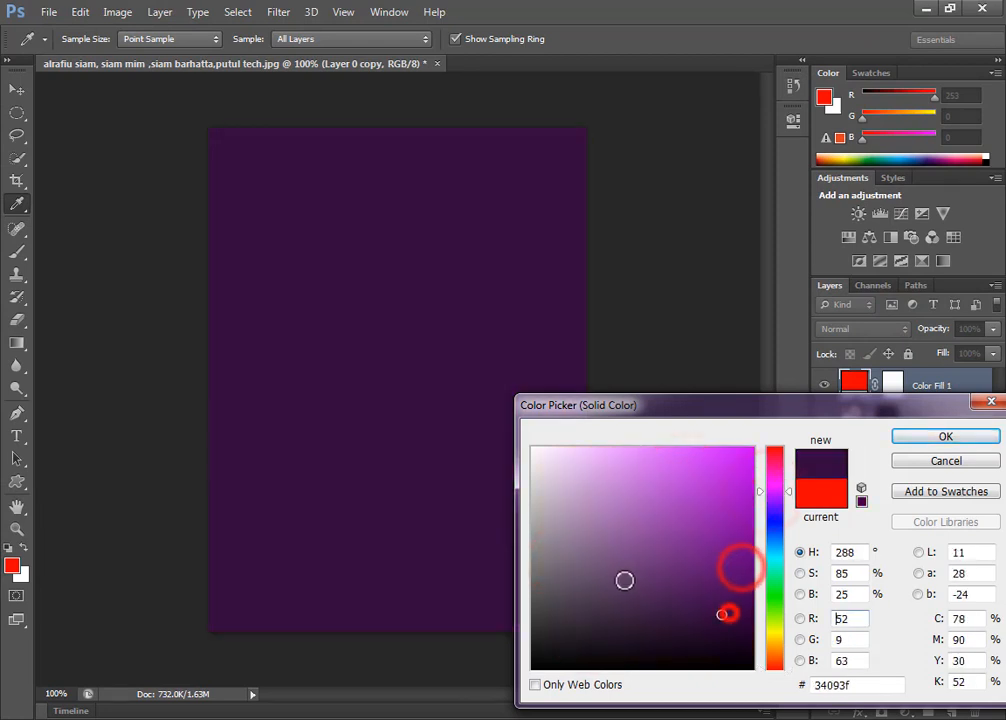
{"action": "left_click", "coordinate": [621, 561]}
{"action": "left_click", "coordinate": [619, 479]}
{"action": "left_click", "coordinate": [772, 551]}
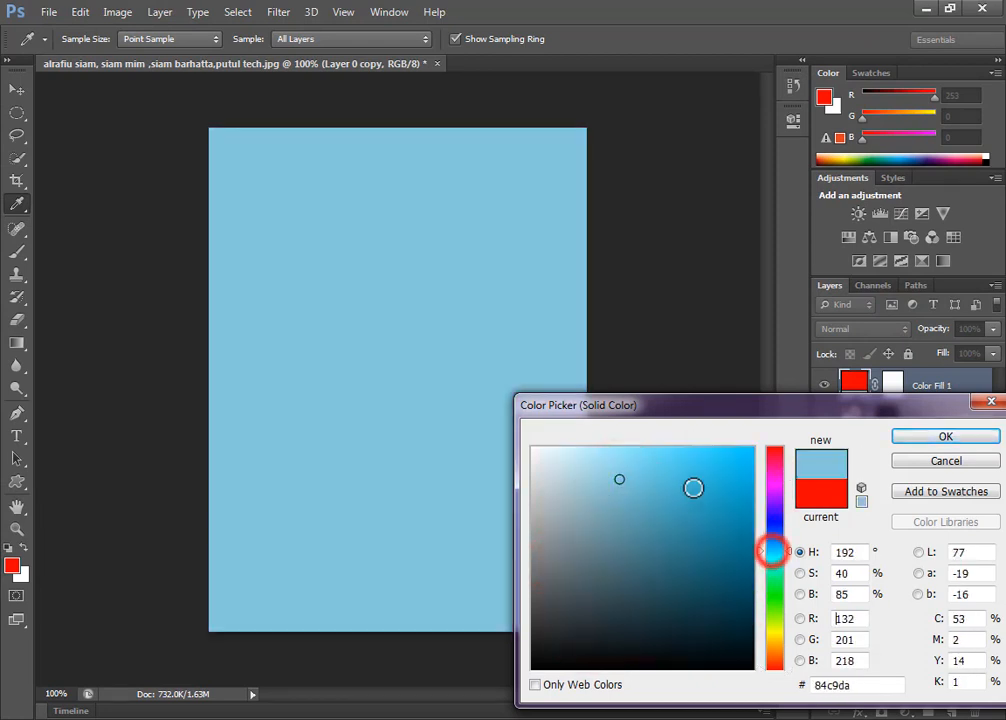
{"action": "left_click", "coordinate": [694, 487]}
{"action": "left_click", "coordinate": [578, 468]}
{"action": "left_click", "coordinate": [571, 528]}
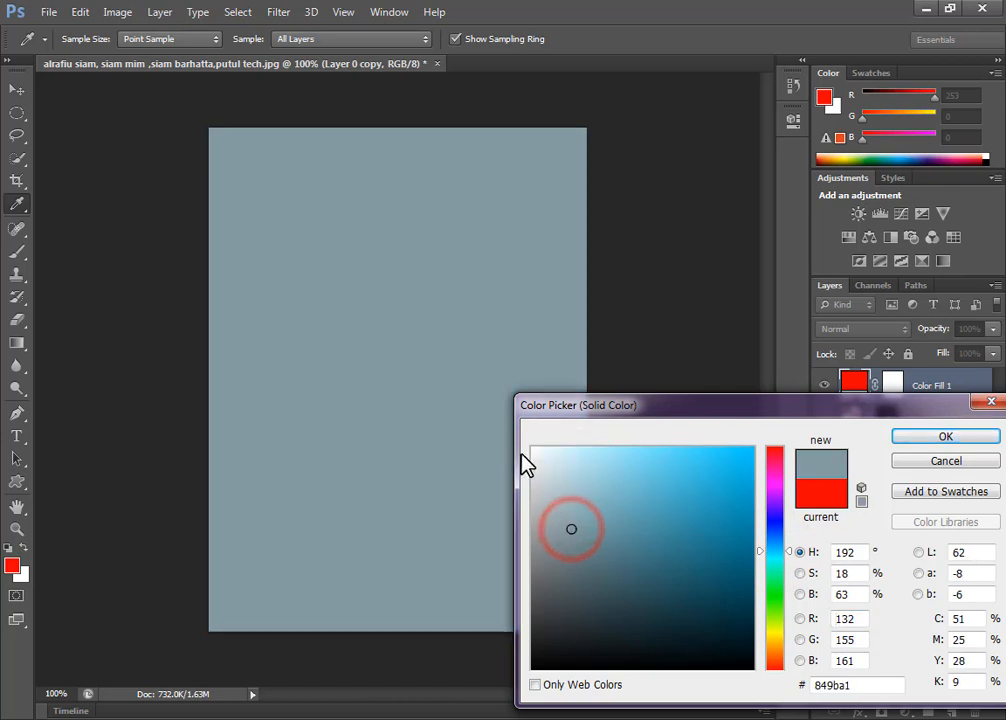
{"action": "left_click", "coordinate": [670, 488]}
{"action": "left_click", "coordinate": [775, 587]}
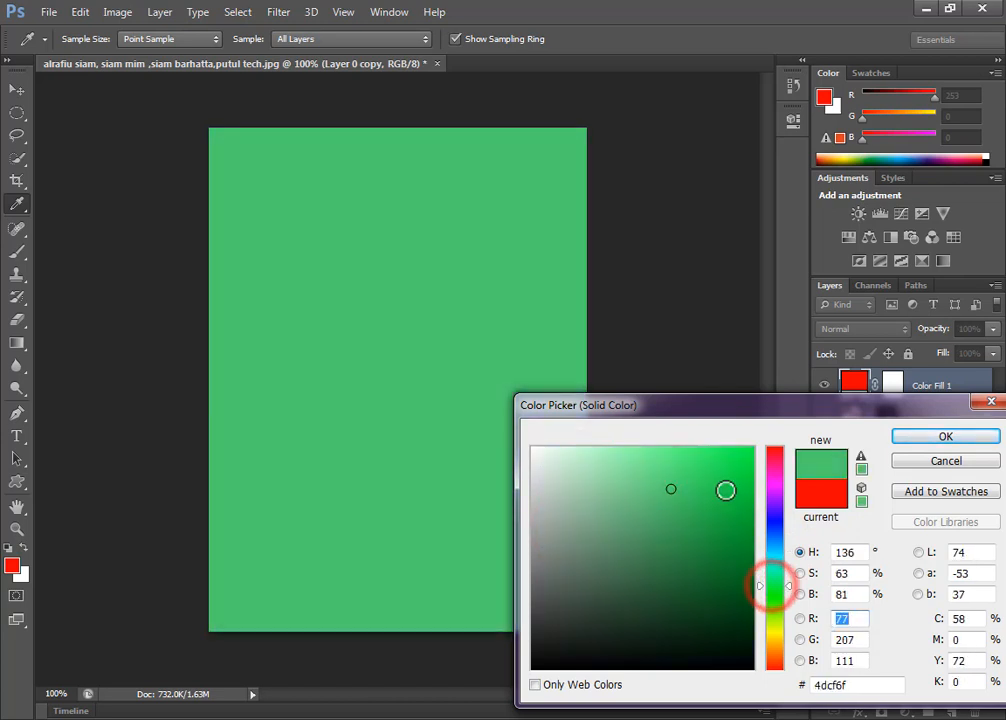
{"action": "left_click", "coordinate": [723, 487]}
{"action": "left_click", "coordinate": [676, 497]}
{"action": "left_click", "coordinate": [775, 551]}
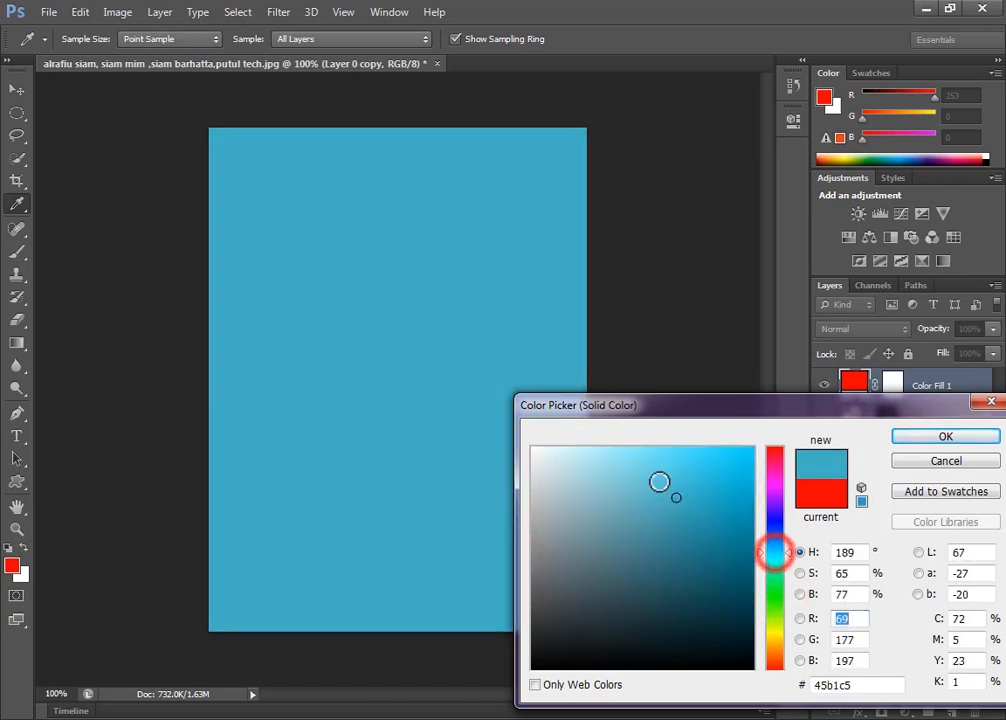
{"action": "left_click", "coordinate": [650, 475]}
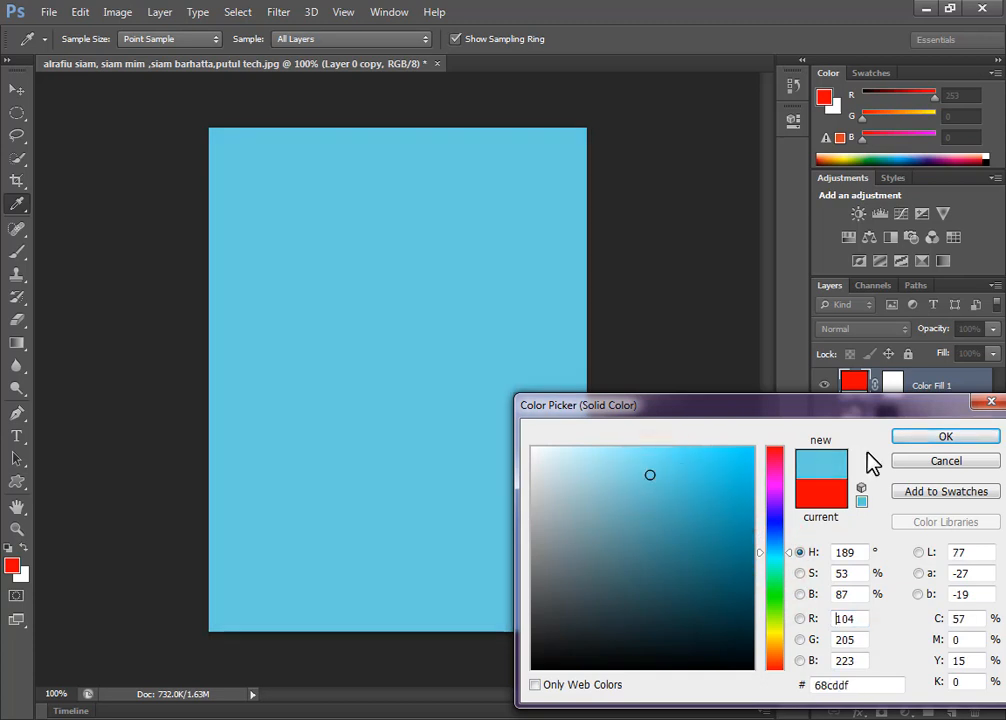
{"action": "left_click", "coordinate": [922, 440]}
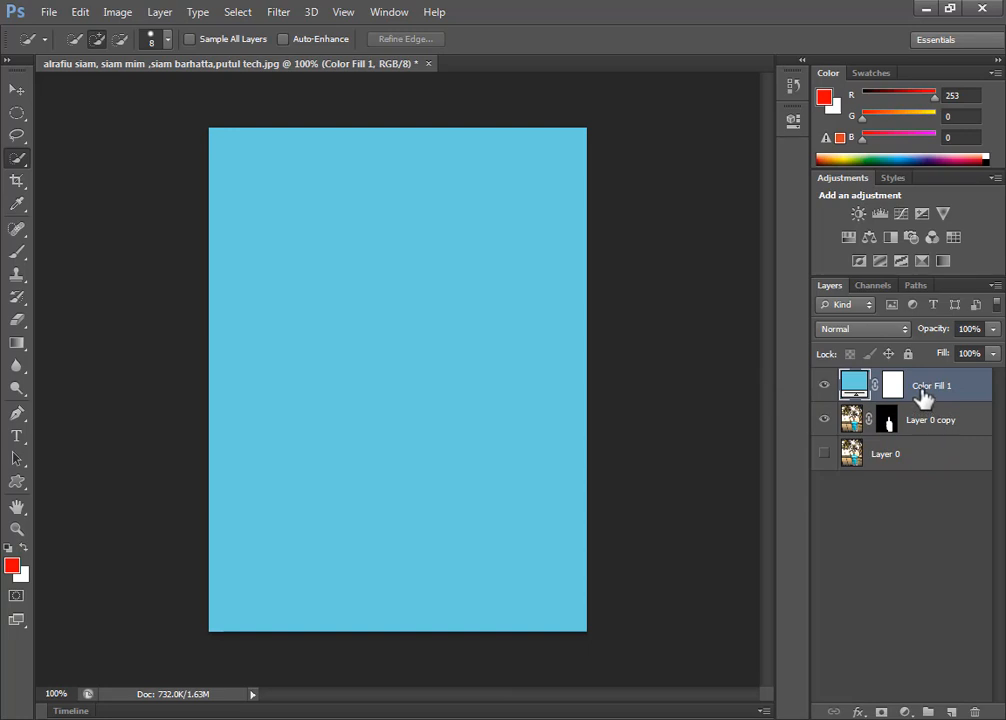
{"action": "left_click_drag", "start_coordinate": [922, 398], "coordinate": [926, 427]}
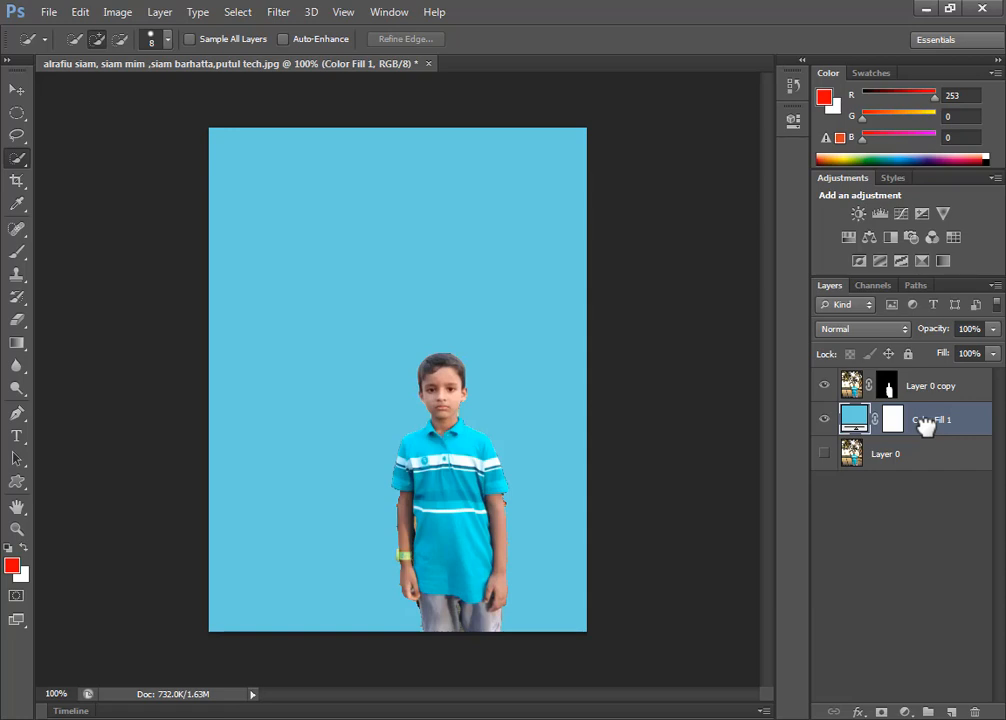
Step: Recolour the fill layer, trying several shades before settling on bright cyan #02efff sampled from the boy's shirt
{"action": "double_click", "coordinate": [852, 420]}
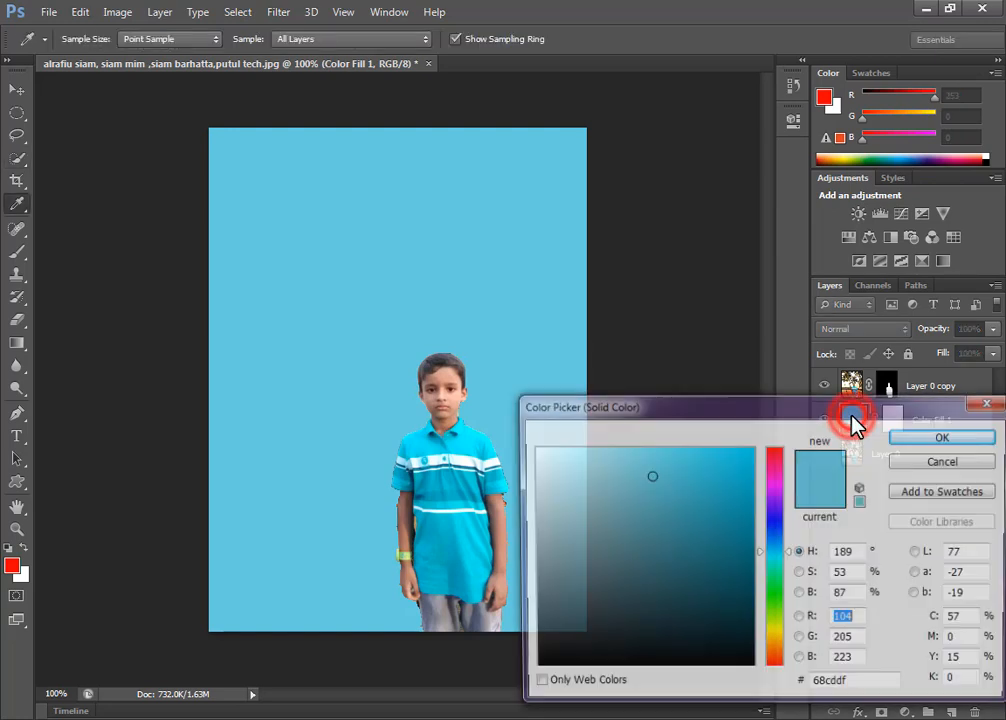
{"action": "mouse_move", "coordinate": [712, 492]}
{"action": "left_mouse_down"}
{"action": "mouse_move", "coordinate": [691, 569]}
{"action": "mouse_move", "coordinate": [611, 611]}
{"action": "left_mouse_up"}
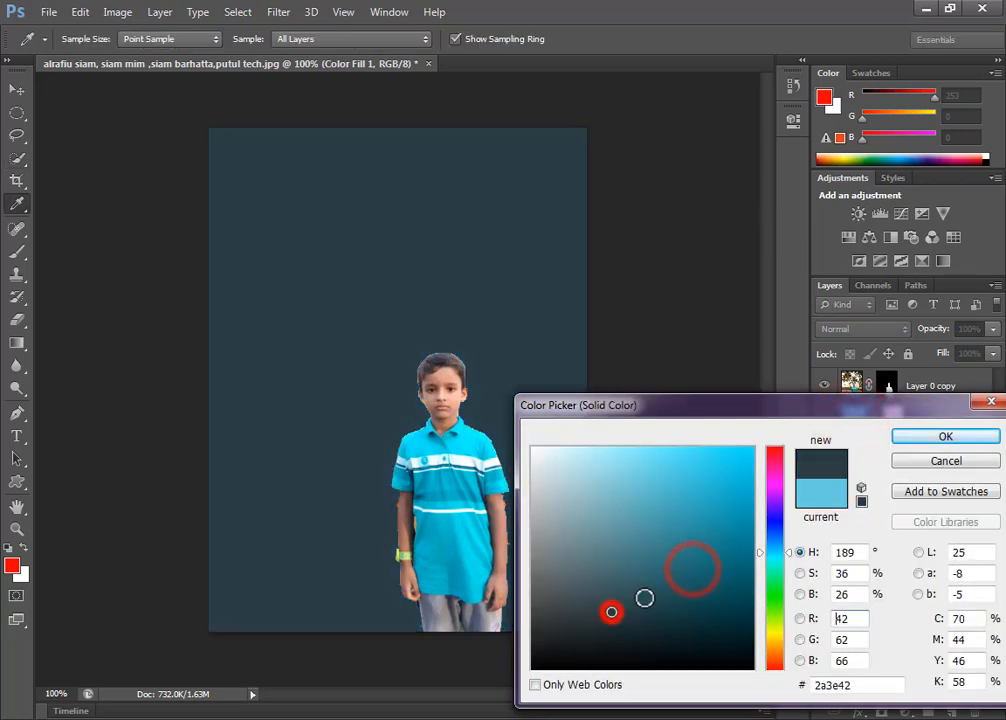
{"action": "left_click", "coordinate": [774, 470]}
{"action": "left_click", "coordinate": [730, 467]}
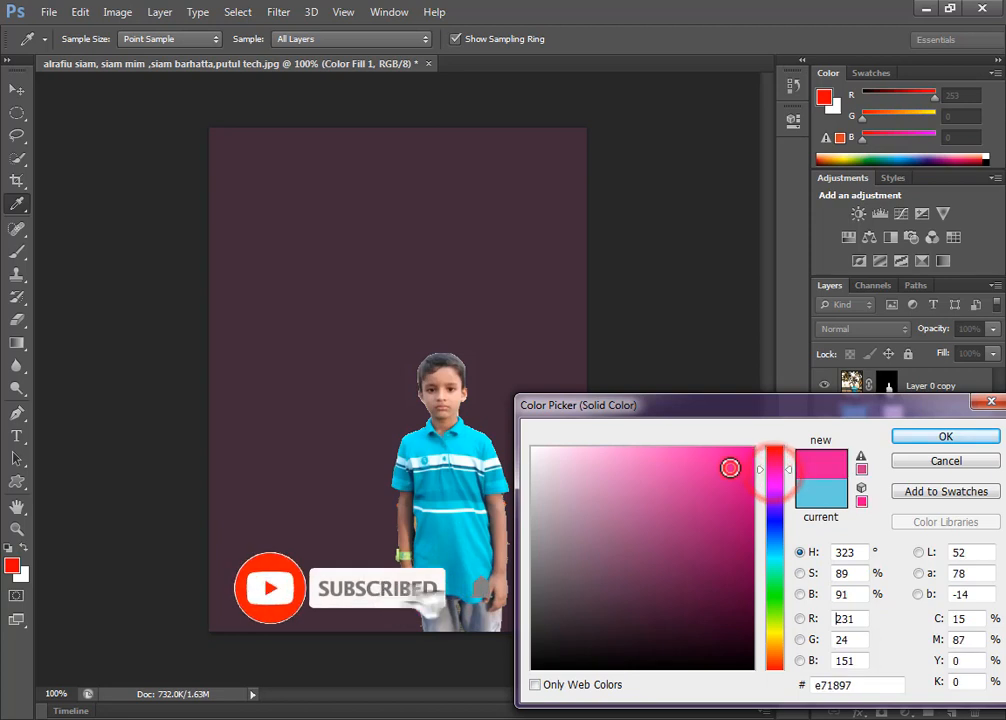
{"action": "left_click", "coordinate": [739, 566]}
{"action": "left_click", "coordinate": [774, 577]}
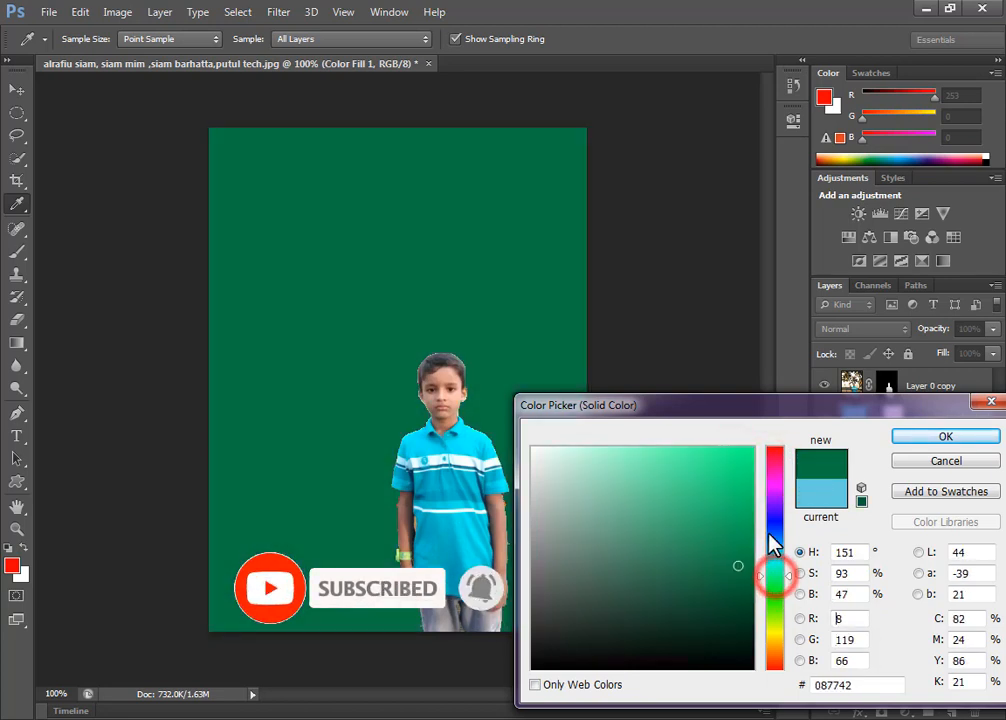
{"action": "left_click", "coordinate": [774, 528]}
{"action": "left_click", "coordinate": [696, 662]}
{"action": "left_click", "coordinate": [564, 661]}
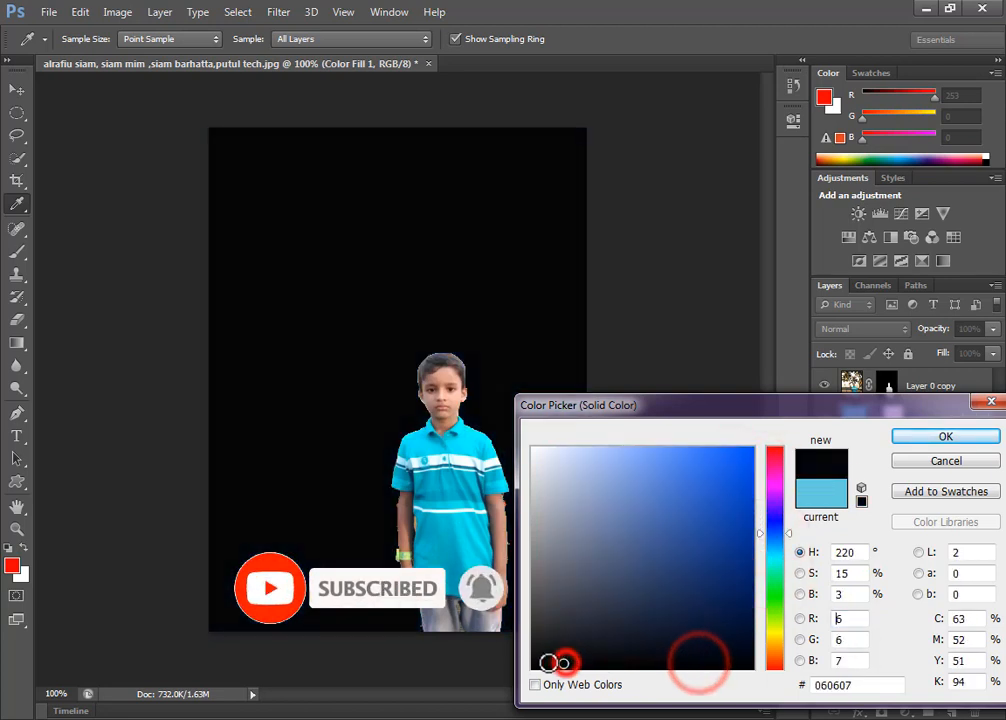
{"action": "left_click", "coordinate": [631, 564]}
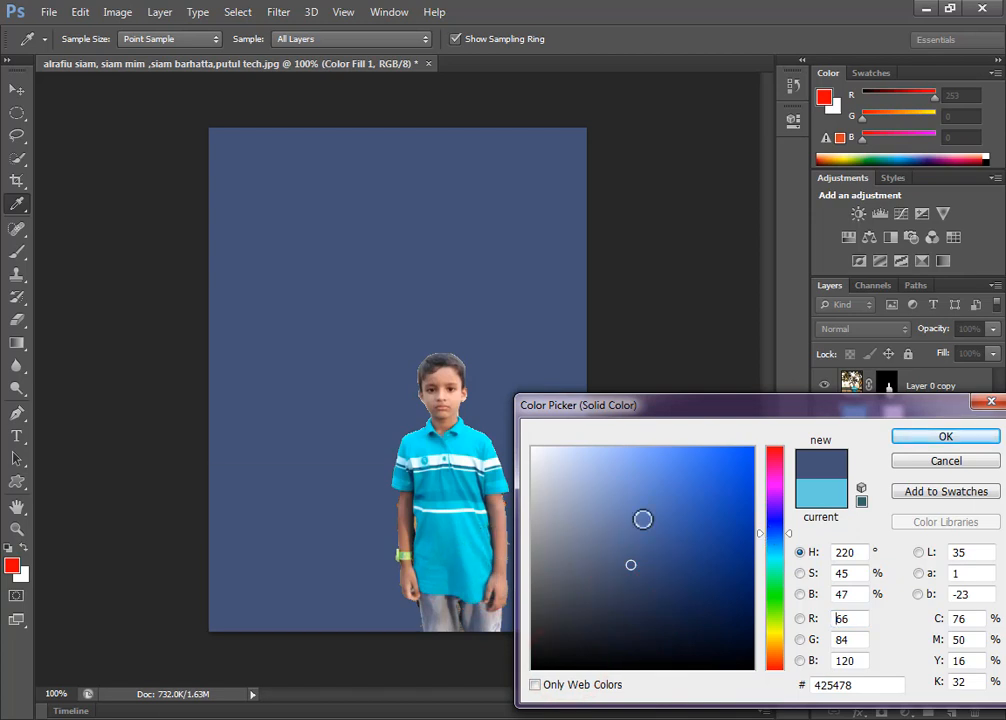
{"action": "left_click", "coordinate": [680, 519]}
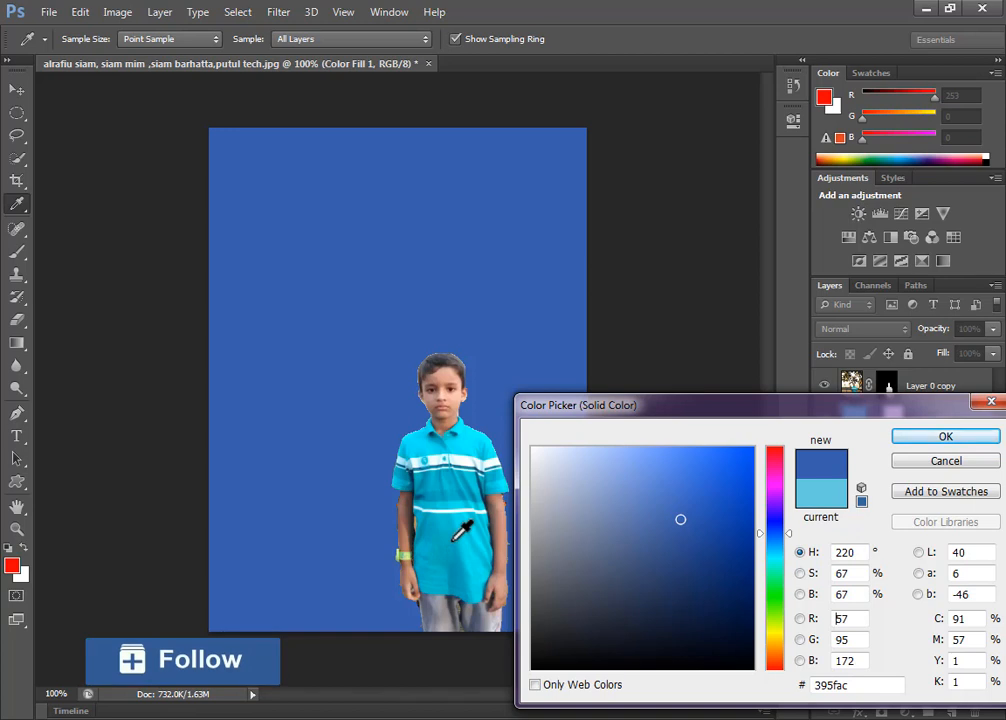
{"action": "left_click", "coordinate": [453, 540]}
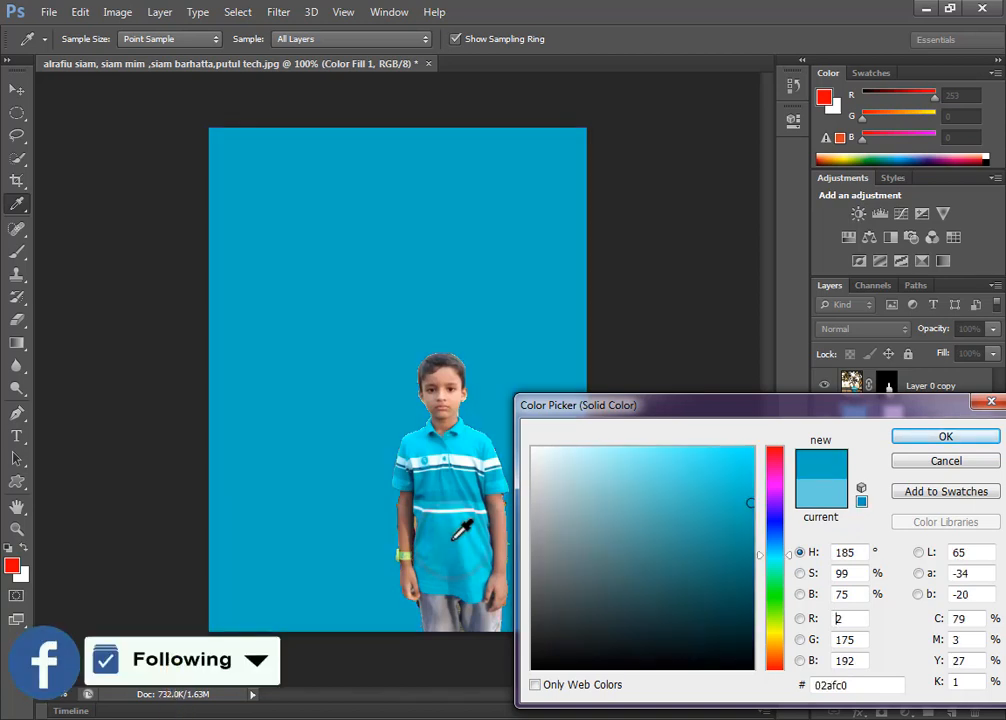
{"action": "left_click", "coordinate": [468, 442]}
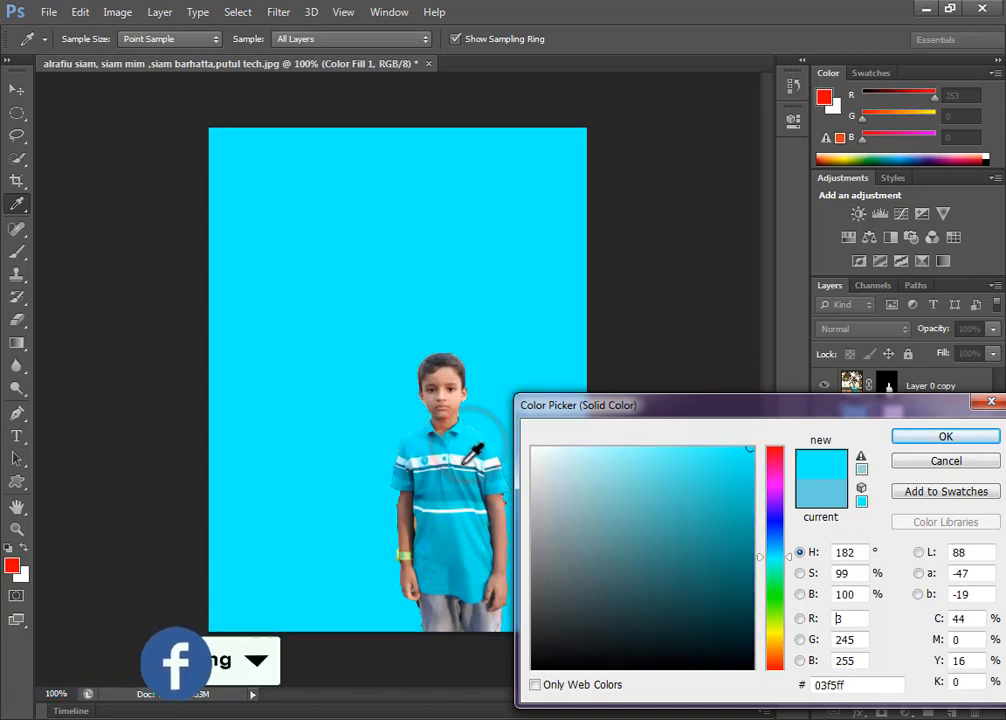
{"action": "left_click", "coordinate": [463, 460]}
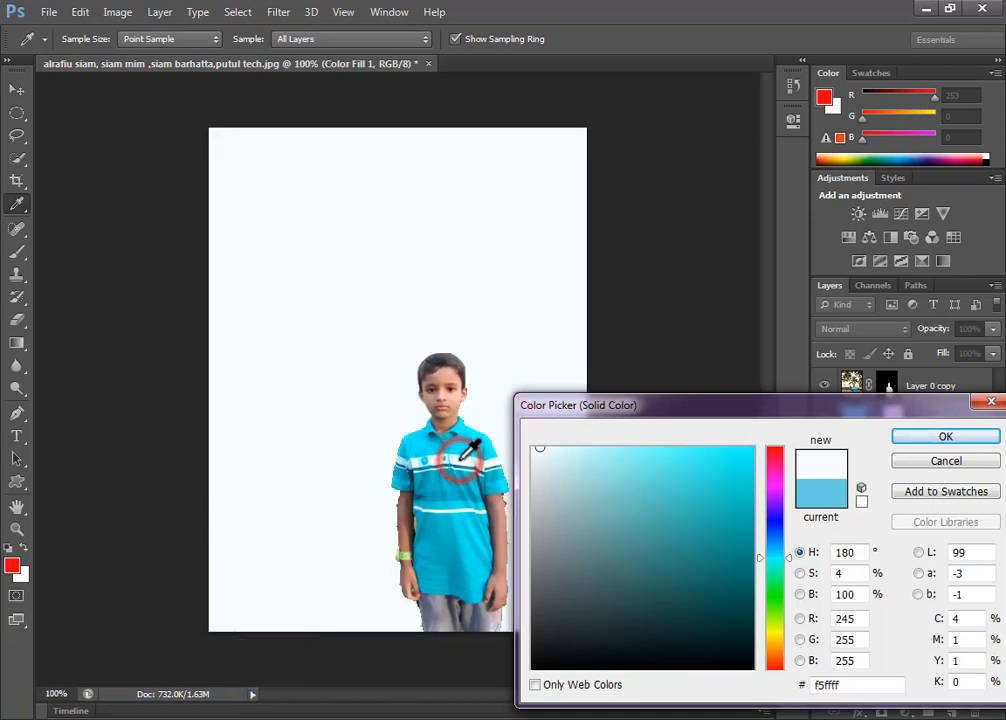
{"action": "left_click_drag", "start_coordinate": [439, 457], "coordinate": [430, 439]}
{"action": "left_click", "coordinate": [426, 442]}
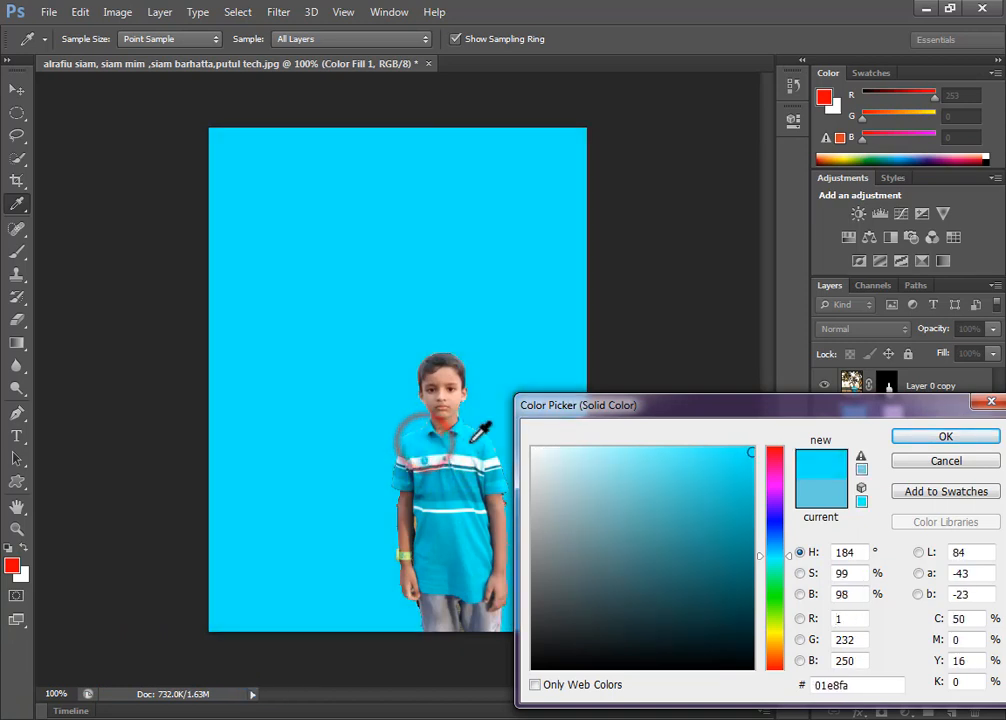
{"action": "left_click", "coordinate": [479, 440]}
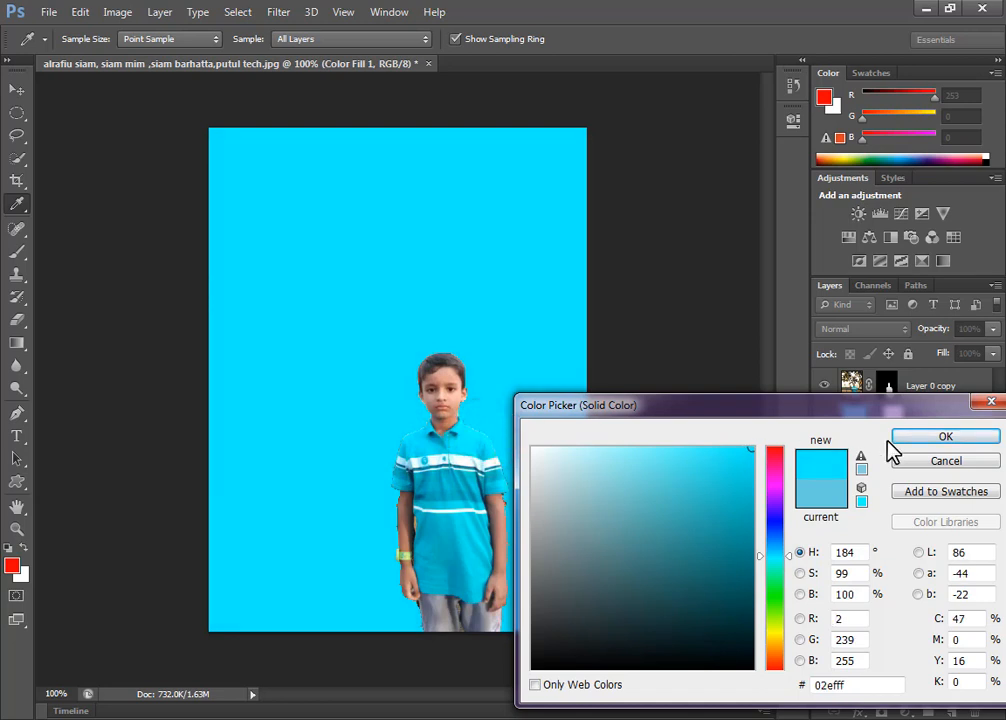
{"action": "left_click", "coordinate": [940, 437]}
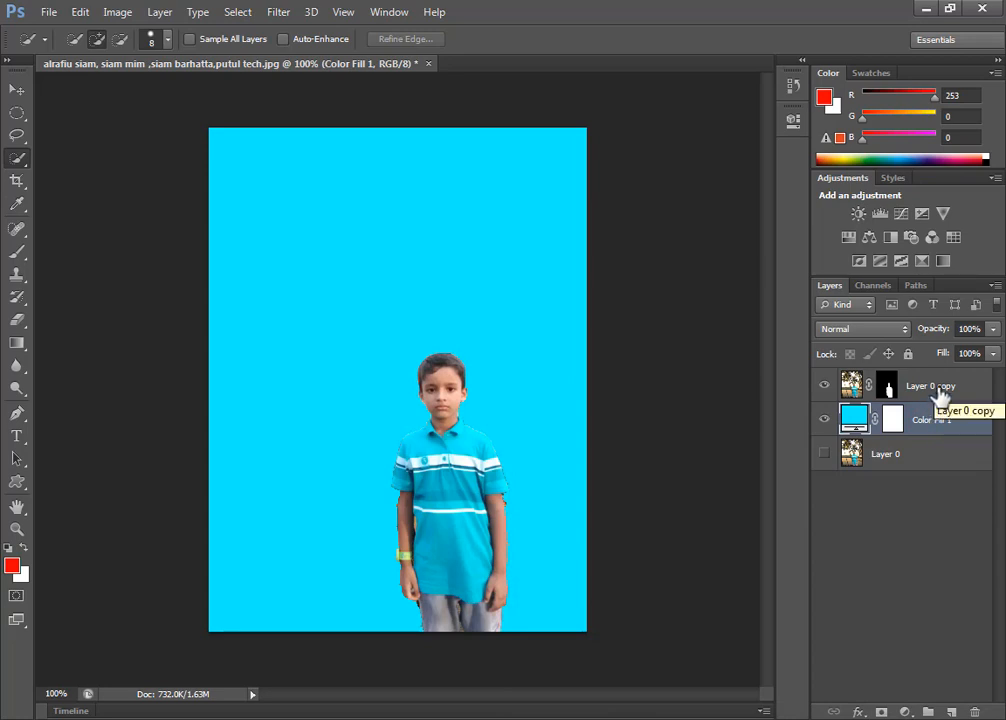
{"action": "left_click", "coordinate": [930, 385]}
{"action": "left_click", "coordinate": [938, 420], "text": "shift"}
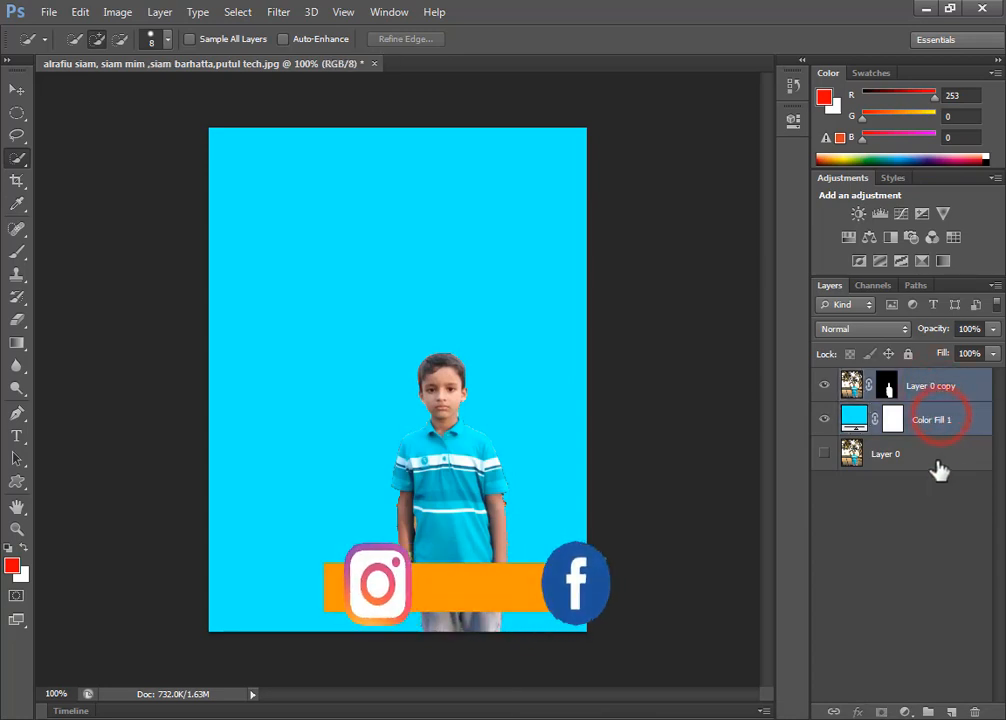
{"action": "left_click", "coordinate": [937, 461], "text": "shift"}
{"action": "left_click", "coordinate": [940, 386]}
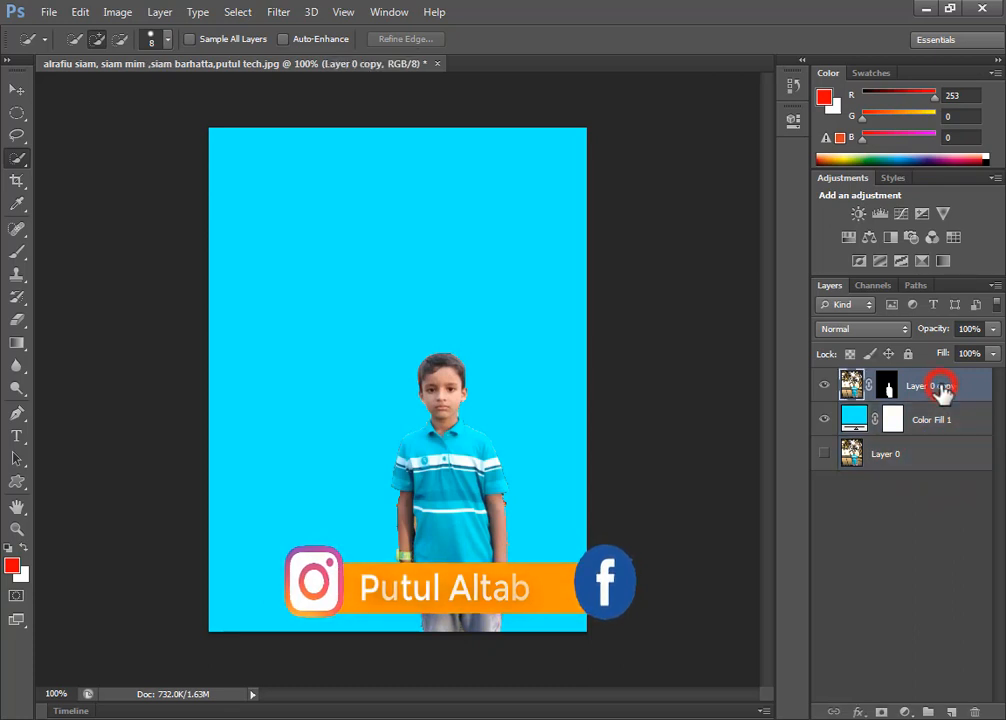
{"action": "left_click", "coordinate": [942, 390], "text": "ctrl"}
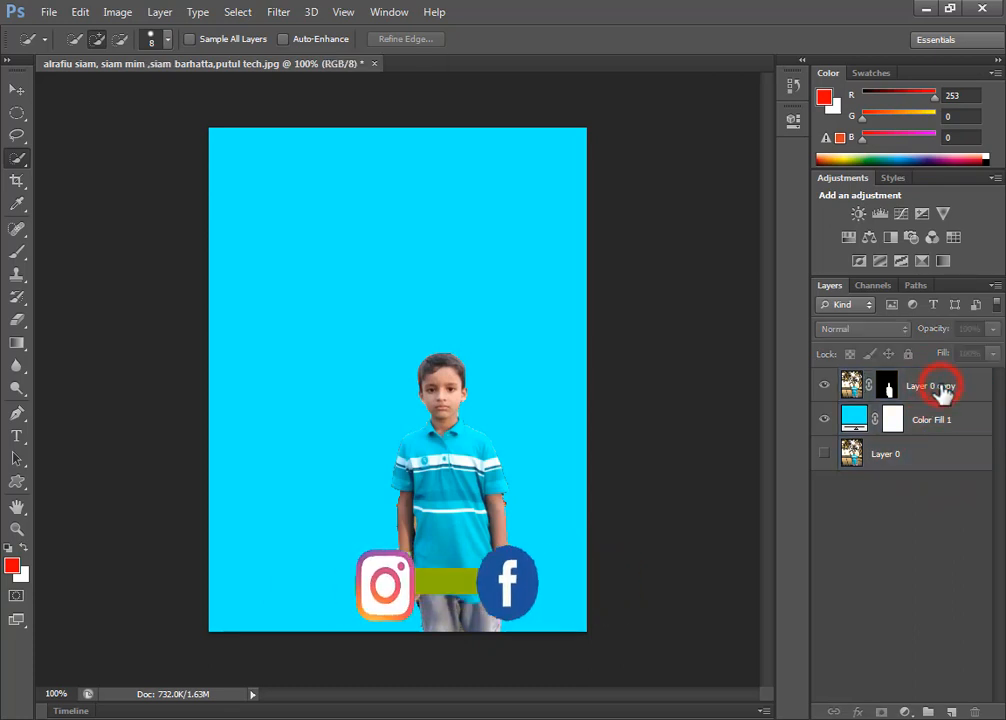
{"action": "left_click", "coordinate": [942, 390]}
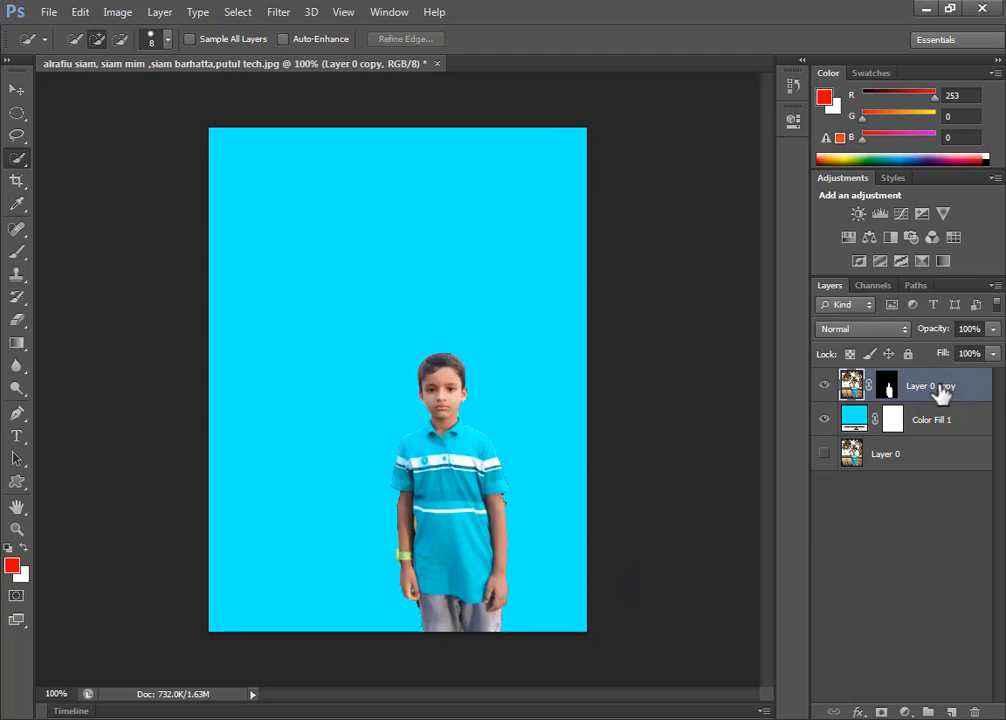
{"action": "left_click", "coordinate": [942, 391], "text": "ctrl"}
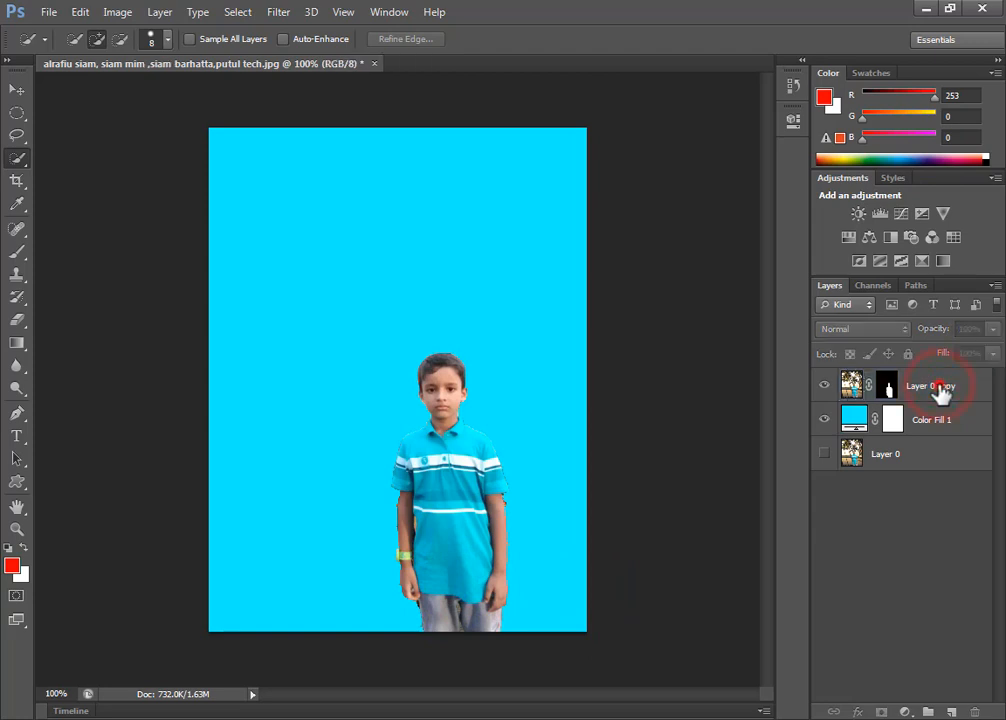
Step: Select Layer 0 copy, Color Fill 1 and Layer 0 together and merge them into a single layer
{"action": "left_click", "coordinate": [942, 390]}
{"action": "left_click", "coordinate": [937, 421], "text": "ctrl"}
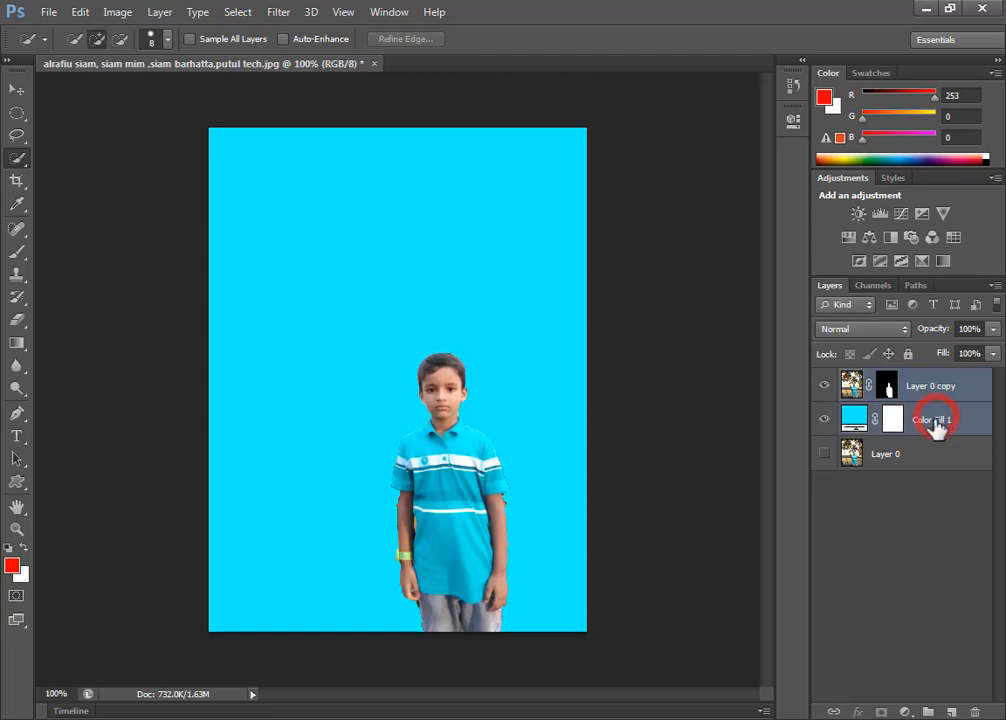
{"action": "left_click", "coordinate": [938, 456], "text": "ctrl"}
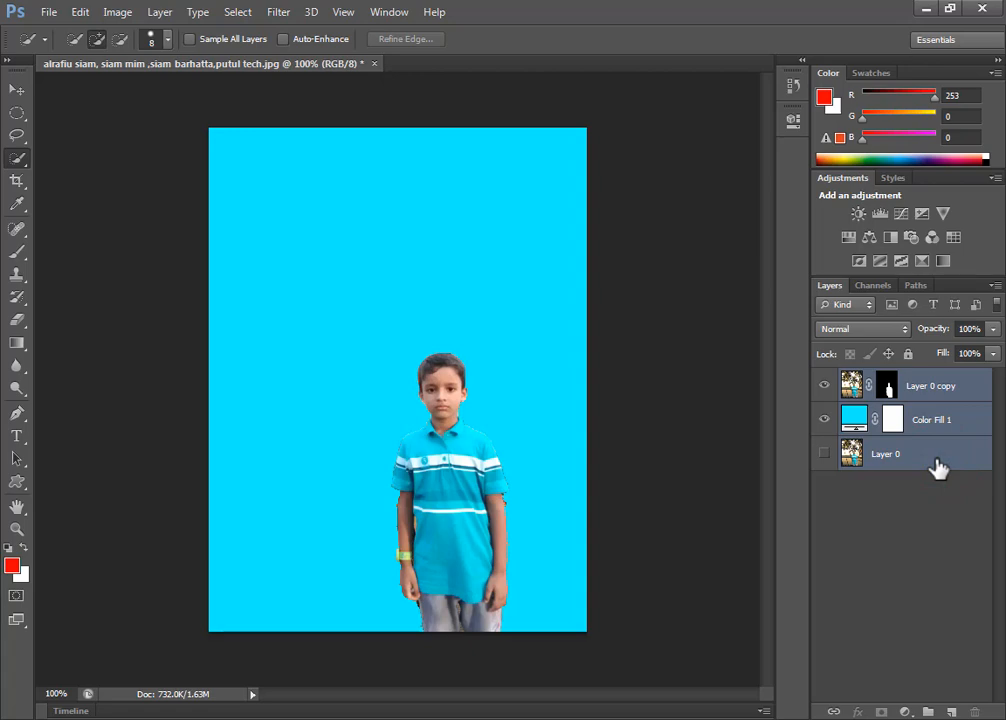
{"action": "right_click", "coordinate": [940, 468]}
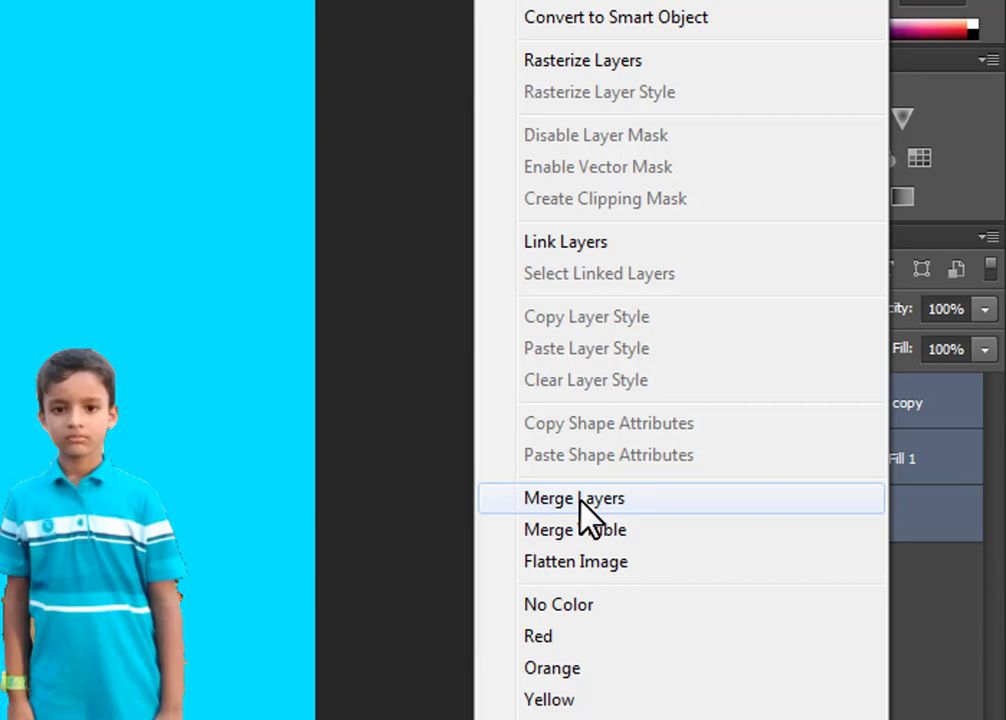
{"action": "left_click", "coordinate": [578, 499]}
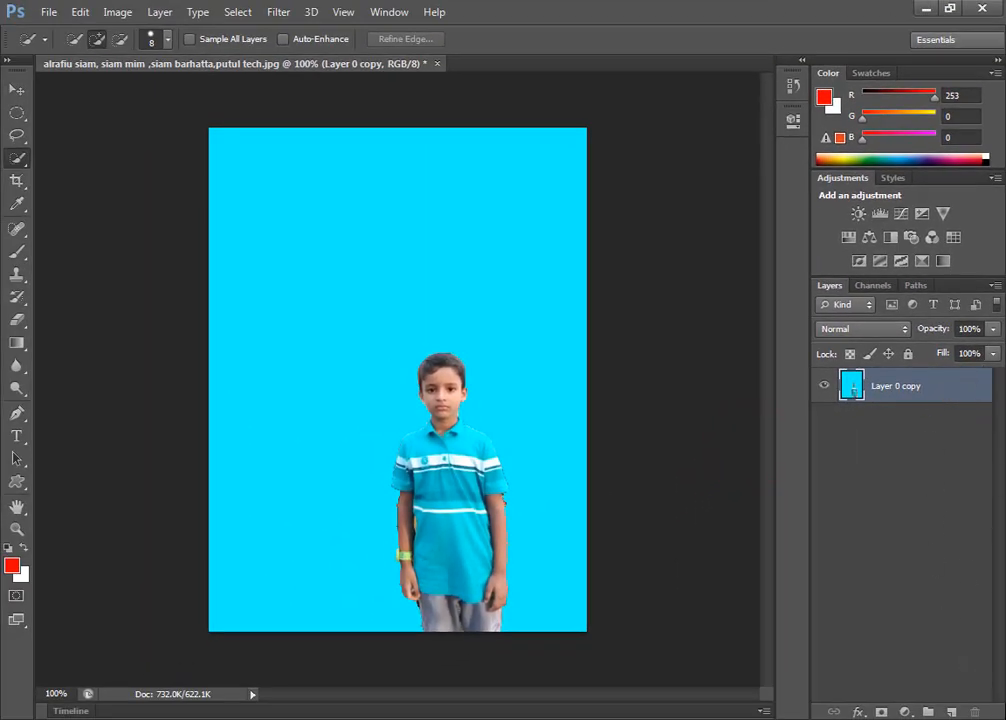
Step: Save a copy of the merged image to the Desktop as a JPEG named 7888, with Maximum quality 12 and the Progressive format option
{"action": "left_click", "coordinate": [48, 14]}
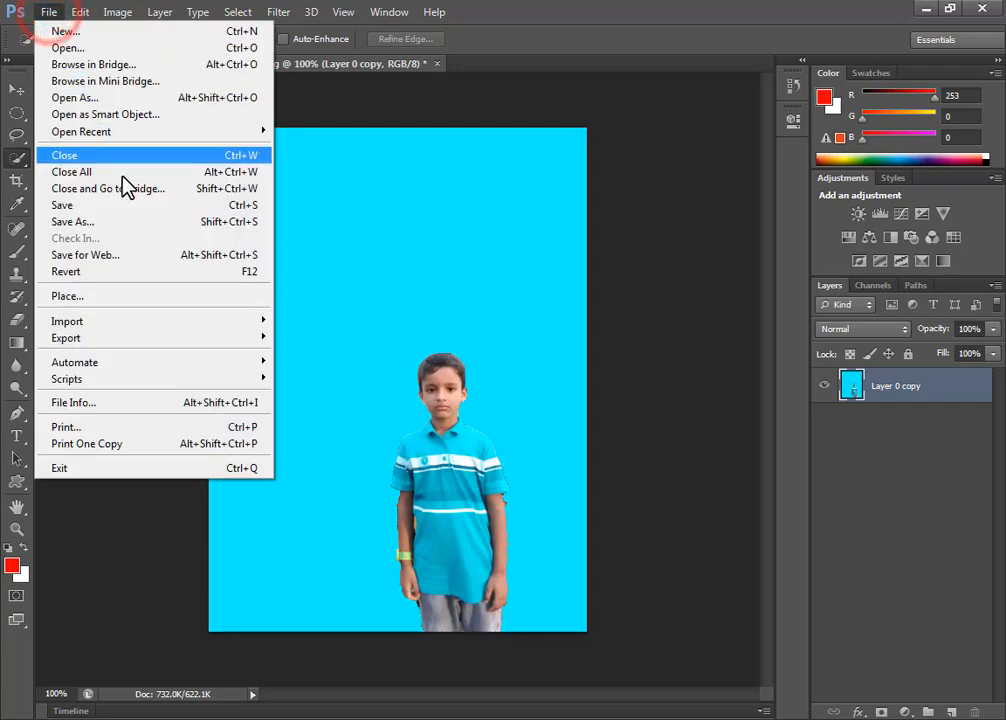
{"action": "left_click", "coordinate": [155, 228]}
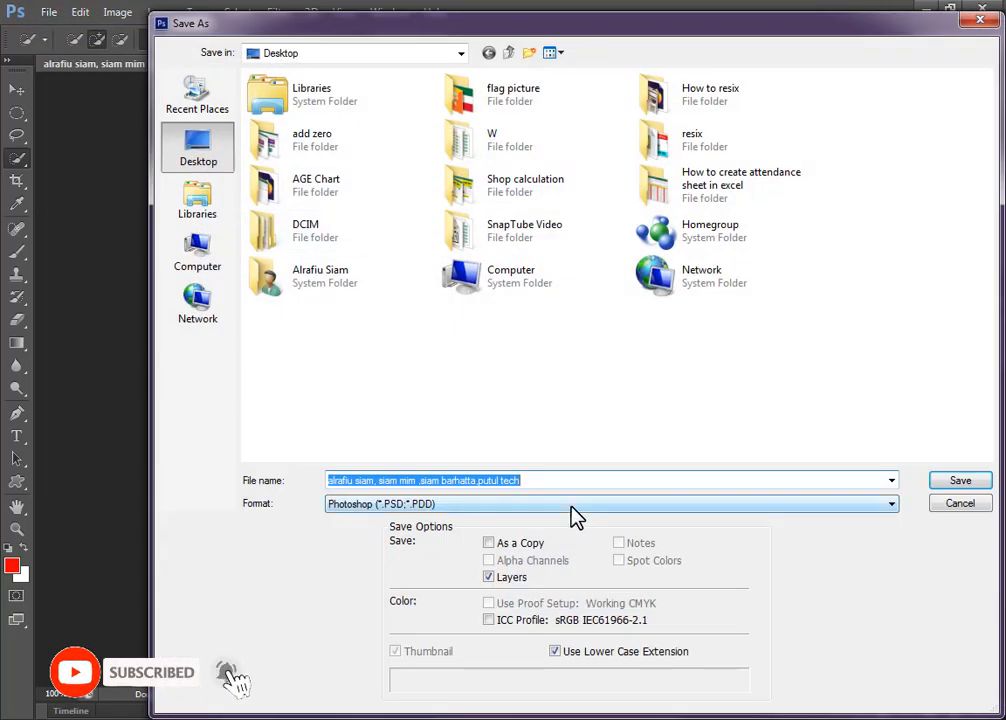
{"action": "left_click", "coordinate": [572, 496]}
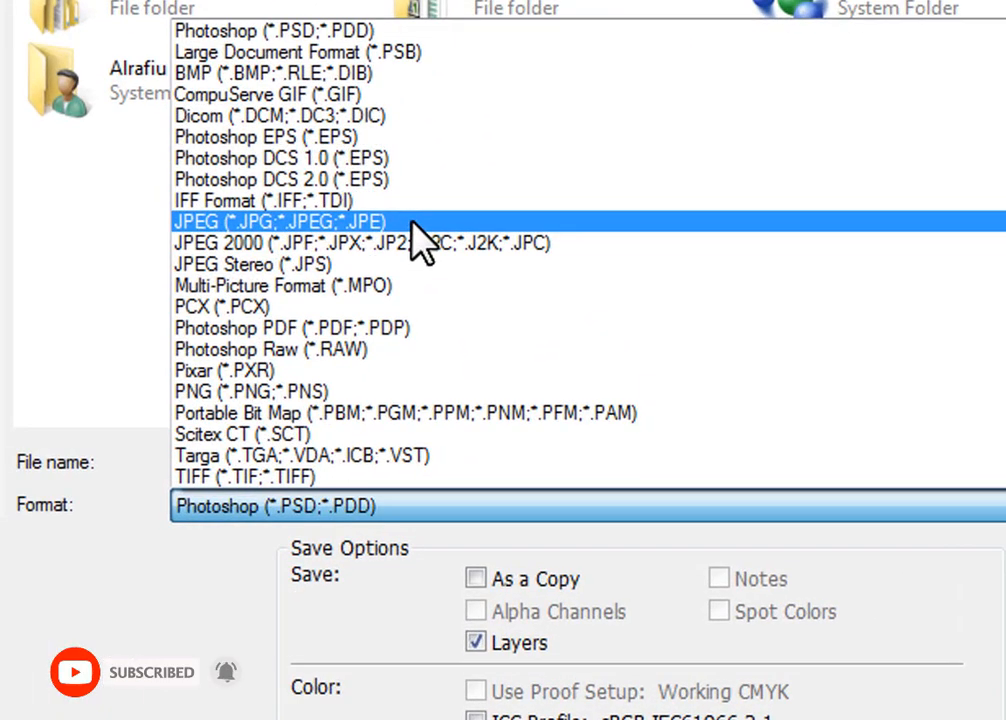
{"action": "left_click", "coordinate": [441, 323]}
{"action": "double_click", "coordinate": [318, 465]}
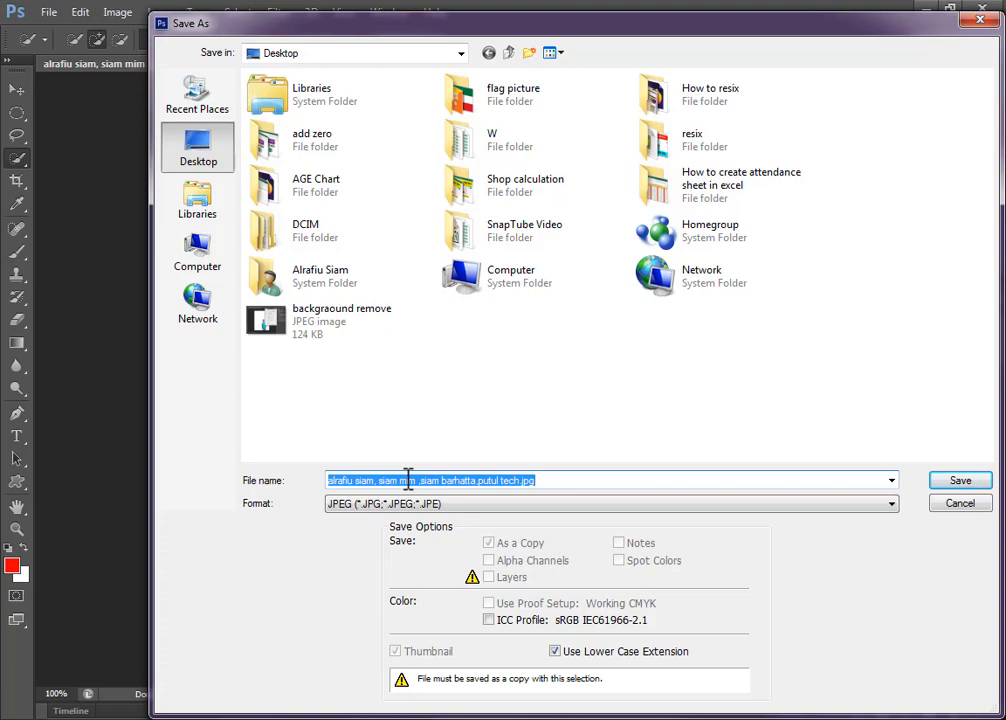
{"action": "type", "text": "7888"}
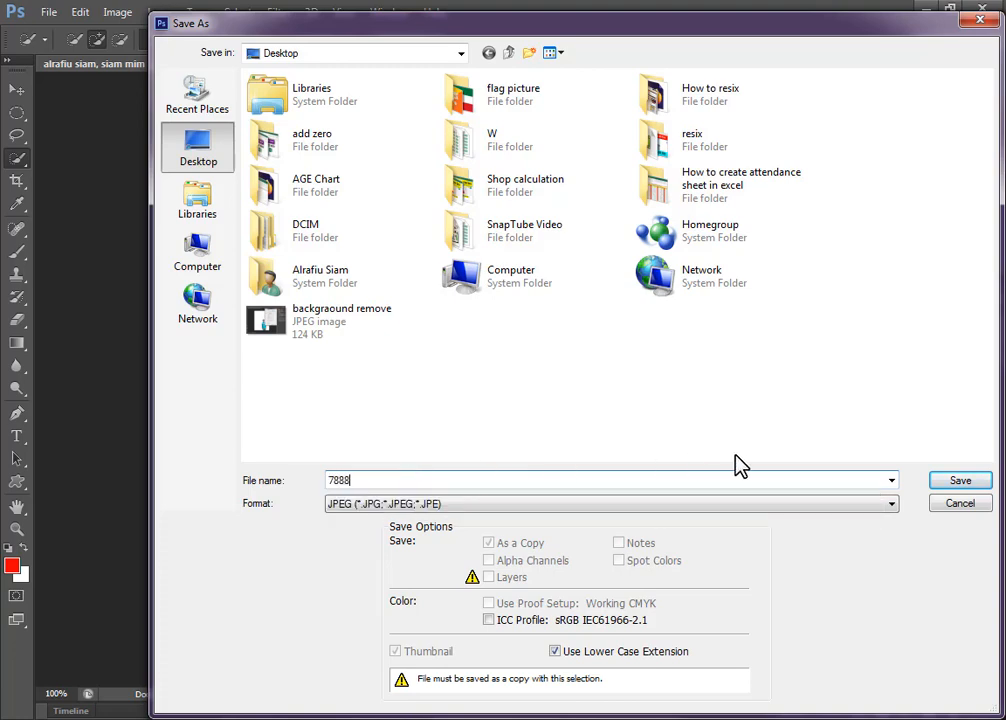
{"action": "left_click", "coordinate": [960, 481]}
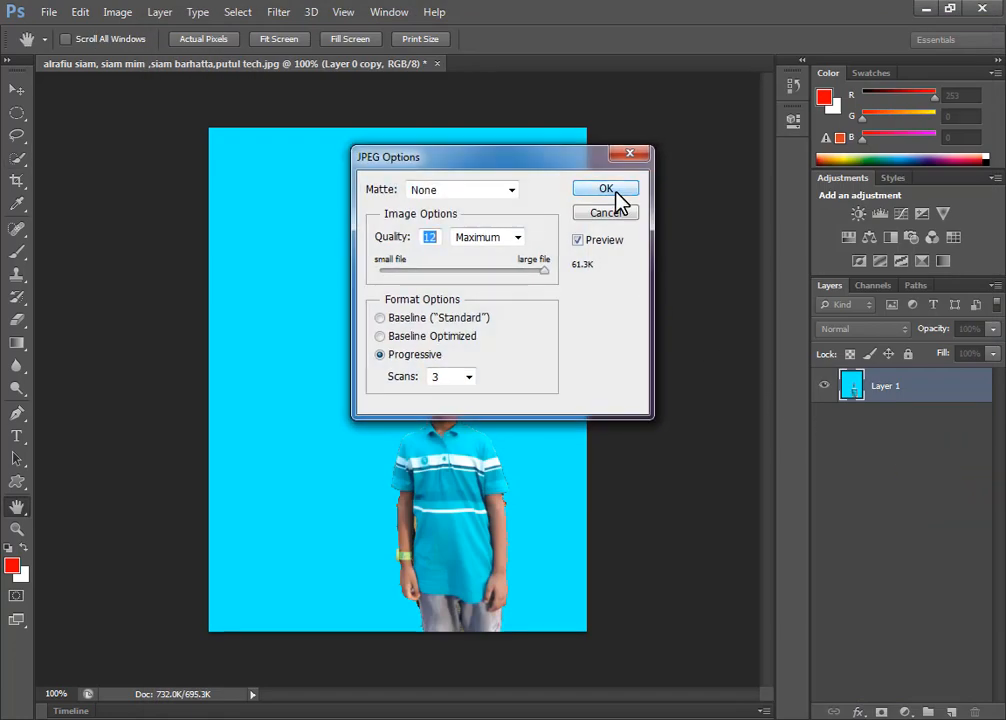
{"action": "left_click", "coordinate": [618, 196]}
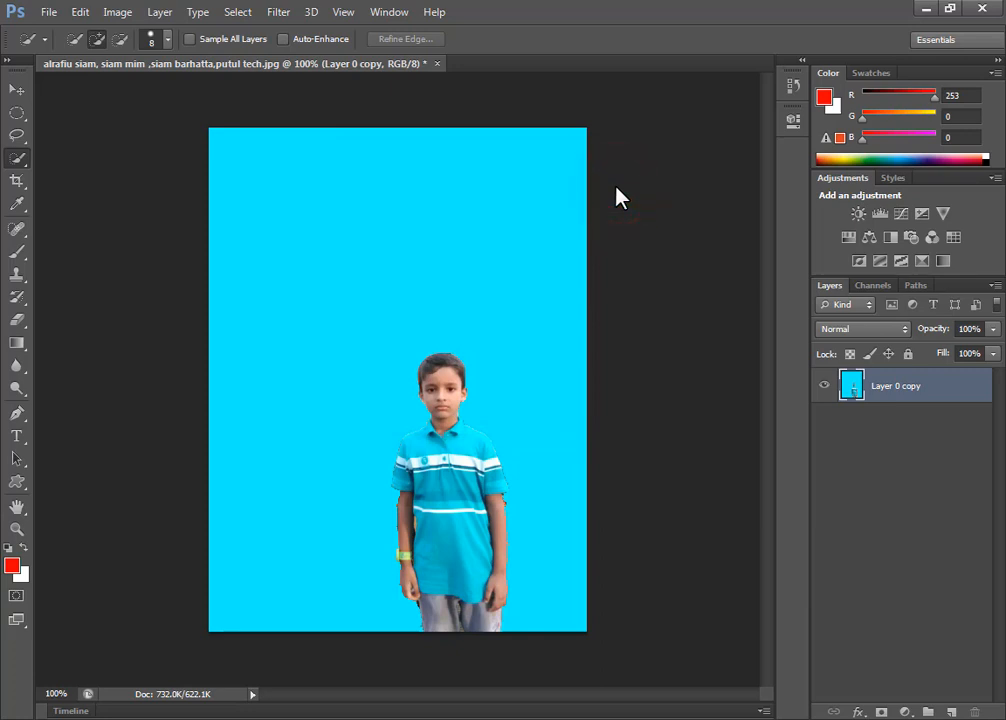